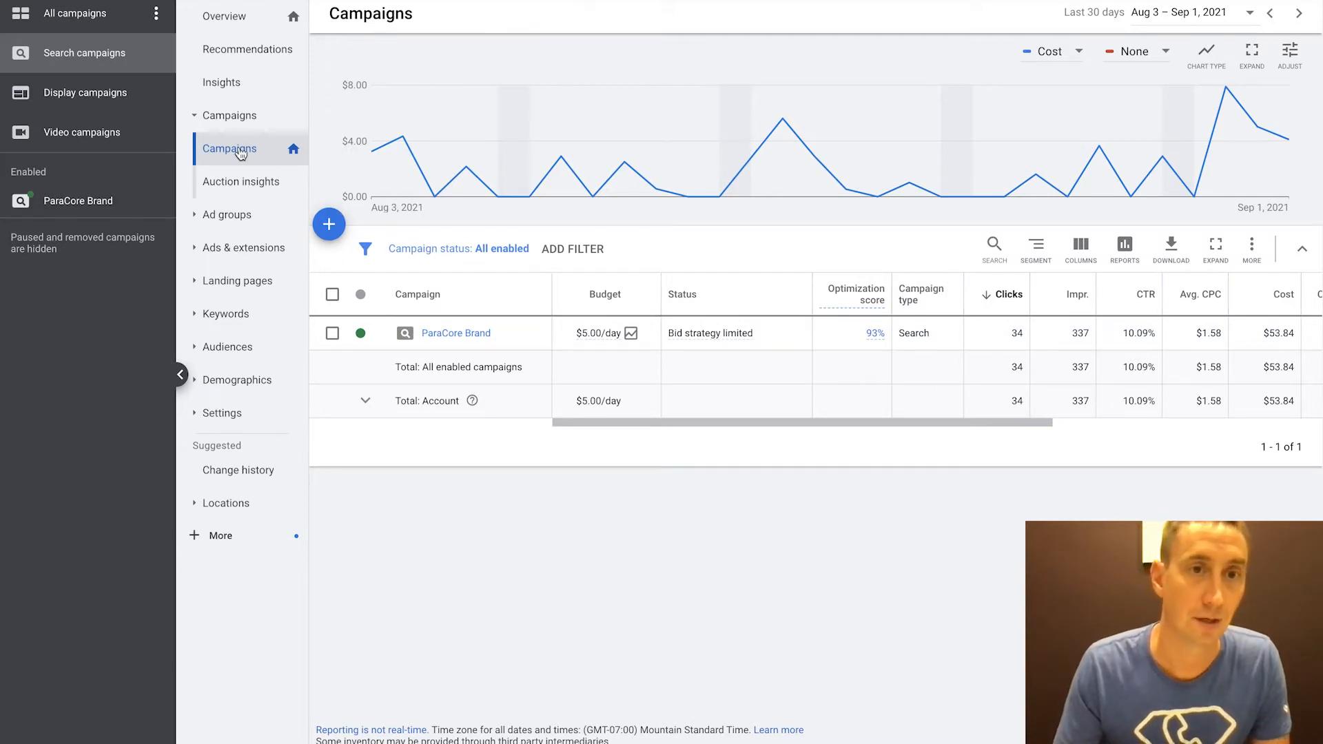
Step: Open the settings of the ParaCore Brand campaign and dismiss the survey prompt
{"action": "left_click", "coordinate": [227, 413]}
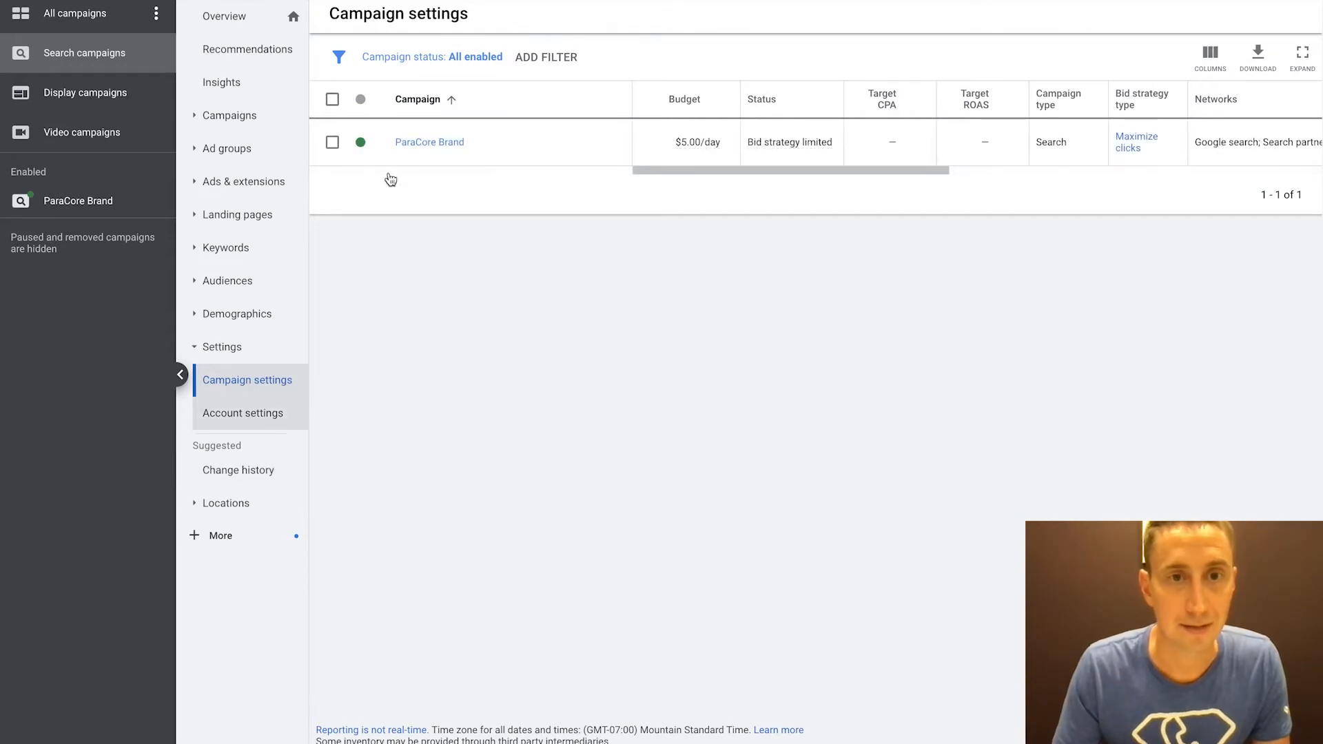
{"action": "left_click", "coordinate": [426, 153]}
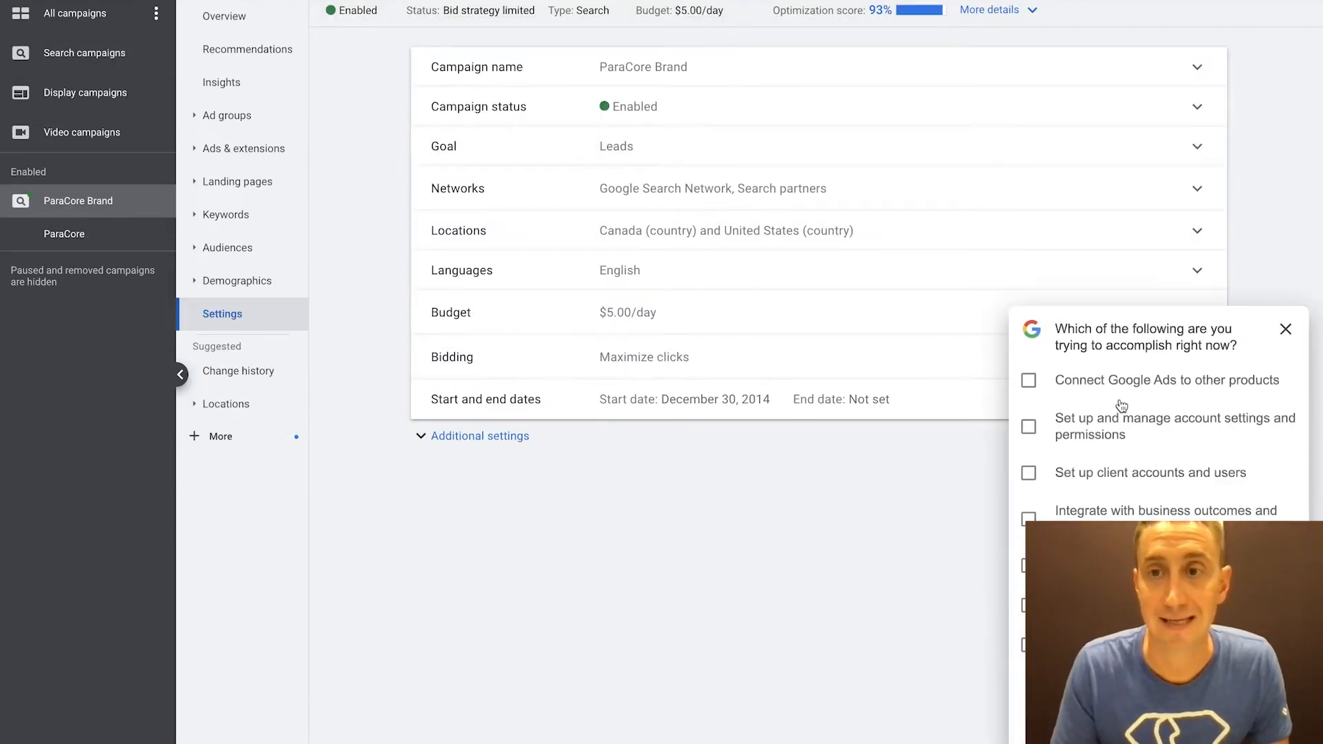
{"action": "left_click", "coordinate": [1284, 330]}
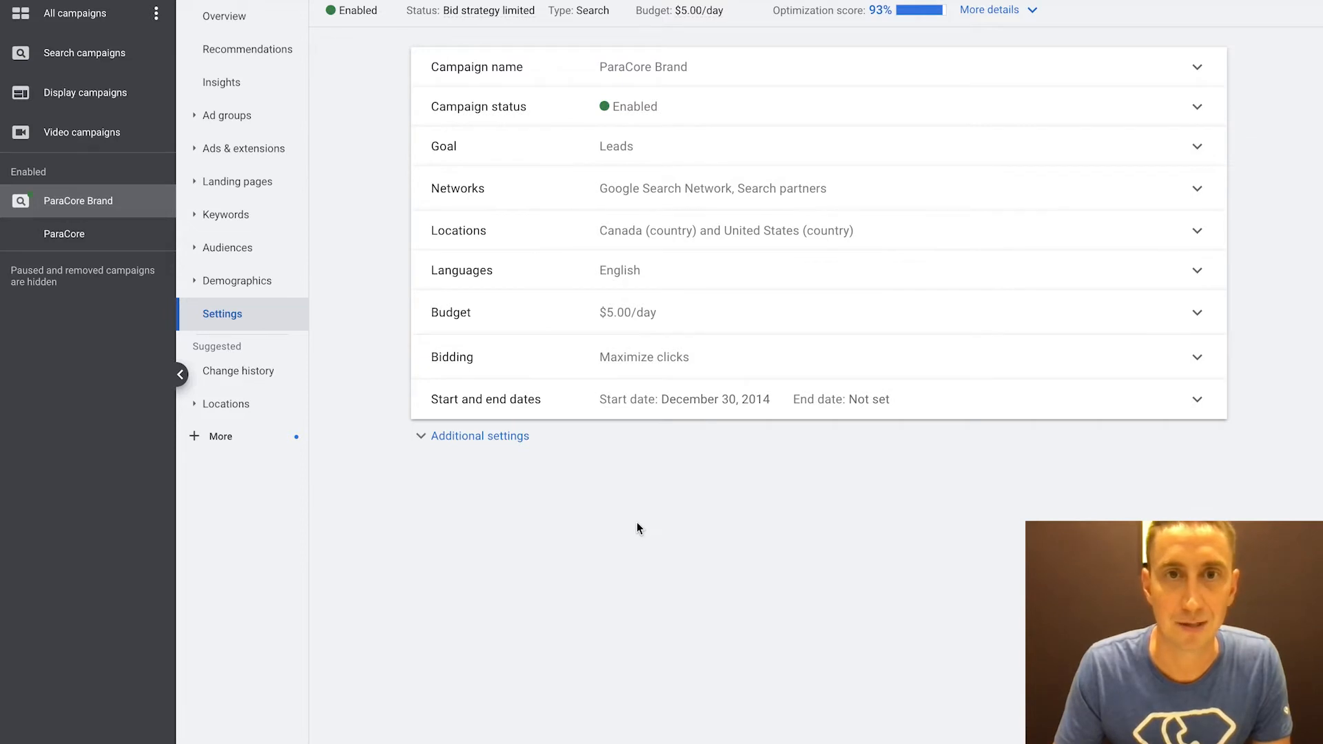
Step: Expand the campaign's additional settings and open the Campaign URL options
{"action": "left_click", "coordinate": [496, 437]}
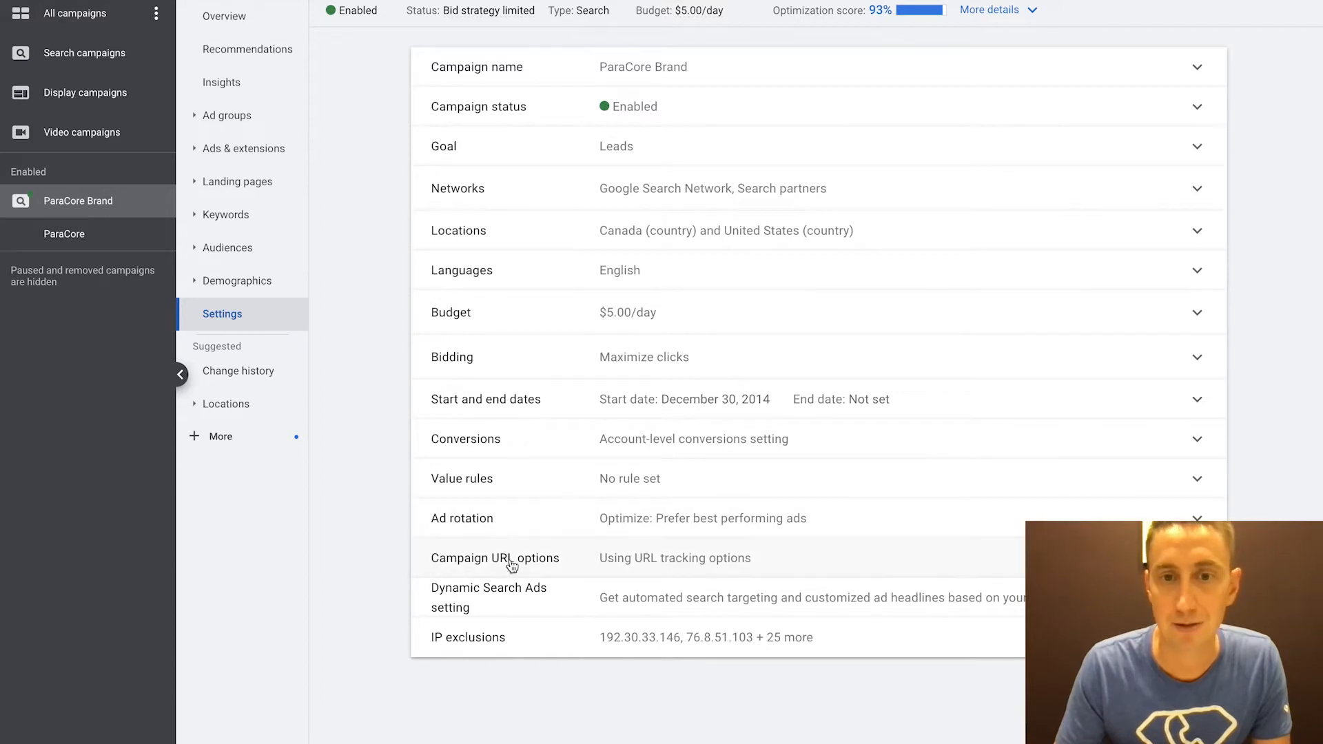
{"action": "left_click", "coordinate": [672, 565]}
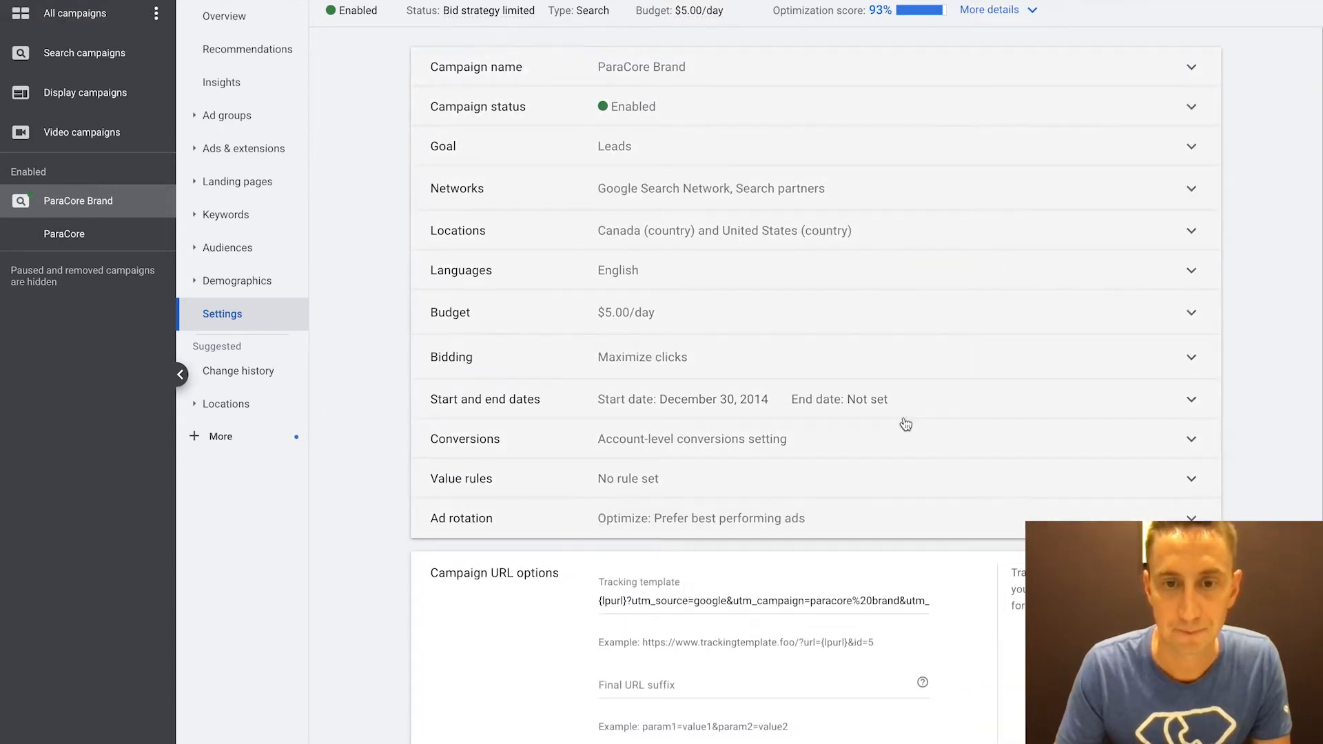
{"action": "scroll", "coordinate": [906, 413], "scroll_direction": "down", "scroll_amount": 3}
{"action": "scroll", "coordinate": [911, 407], "scroll_direction": "down", "scroll_amount": 1}
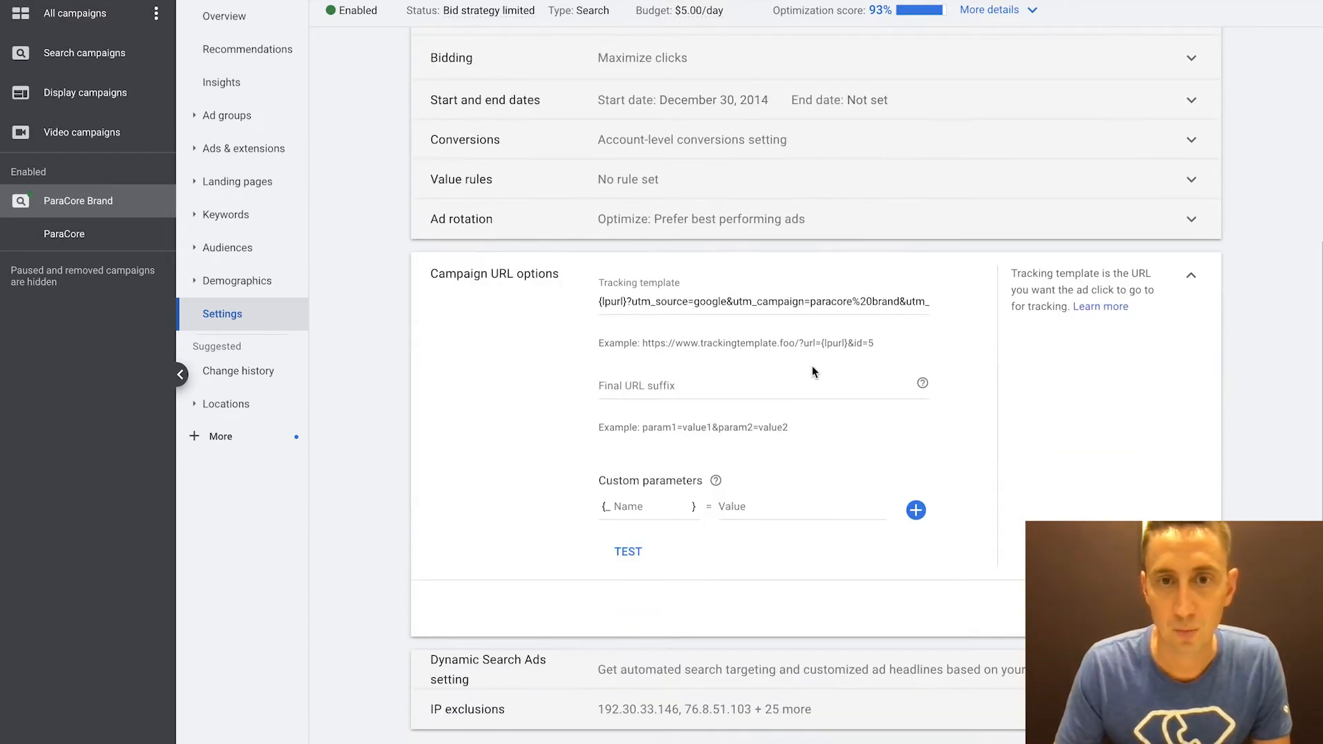
Step: Highlight the {lpurl} parameter at the start of the tracking template to examine it
{"action": "left_click", "coordinate": [634, 309]}
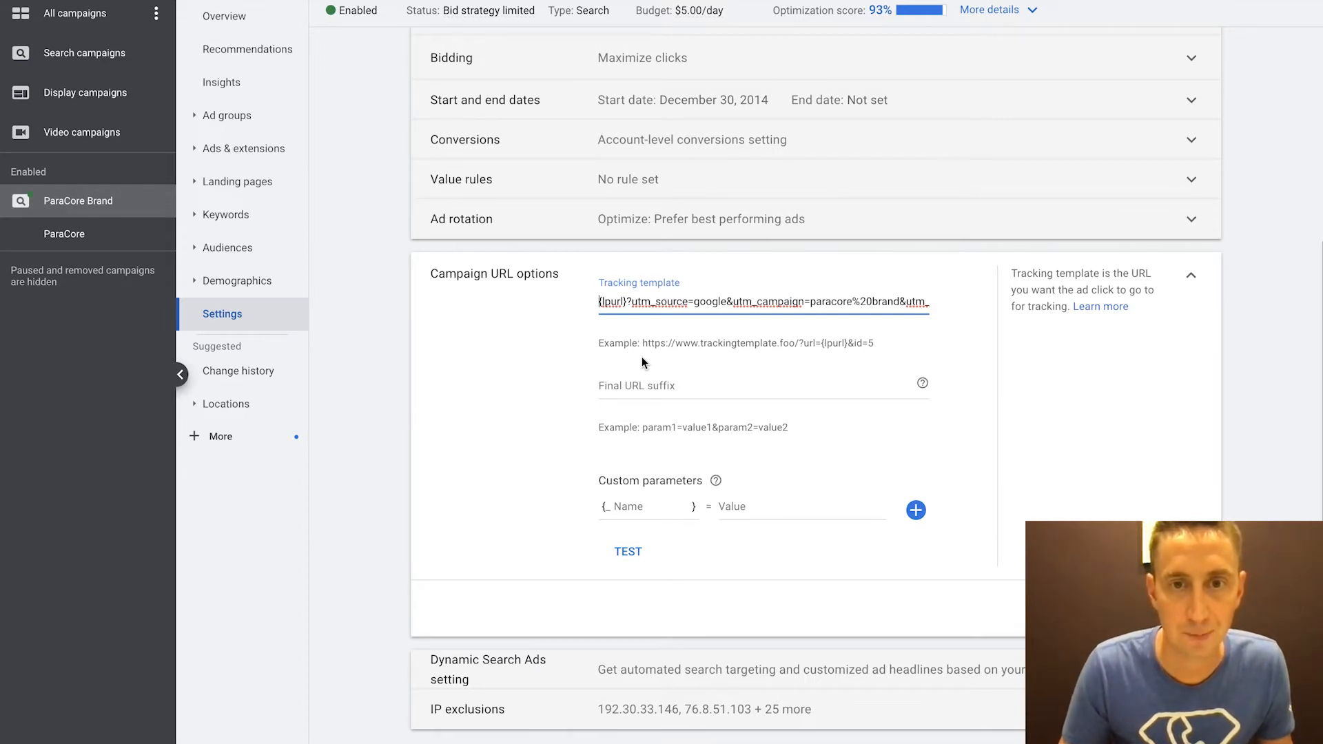
{"action": "key", "text": "Home"}
{"action": "key", "text": "shift+Right"}
{"action": "key", "text": "shift+Right"}
{"action": "key", "text": "shift+Right"}
{"action": "key", "text": "shift+Right"}
{"action": "key", "text": "shift+Right"}
{"action": "key", "text": "shift+Right"}
{"action": "key", "text": "shift+Right"}
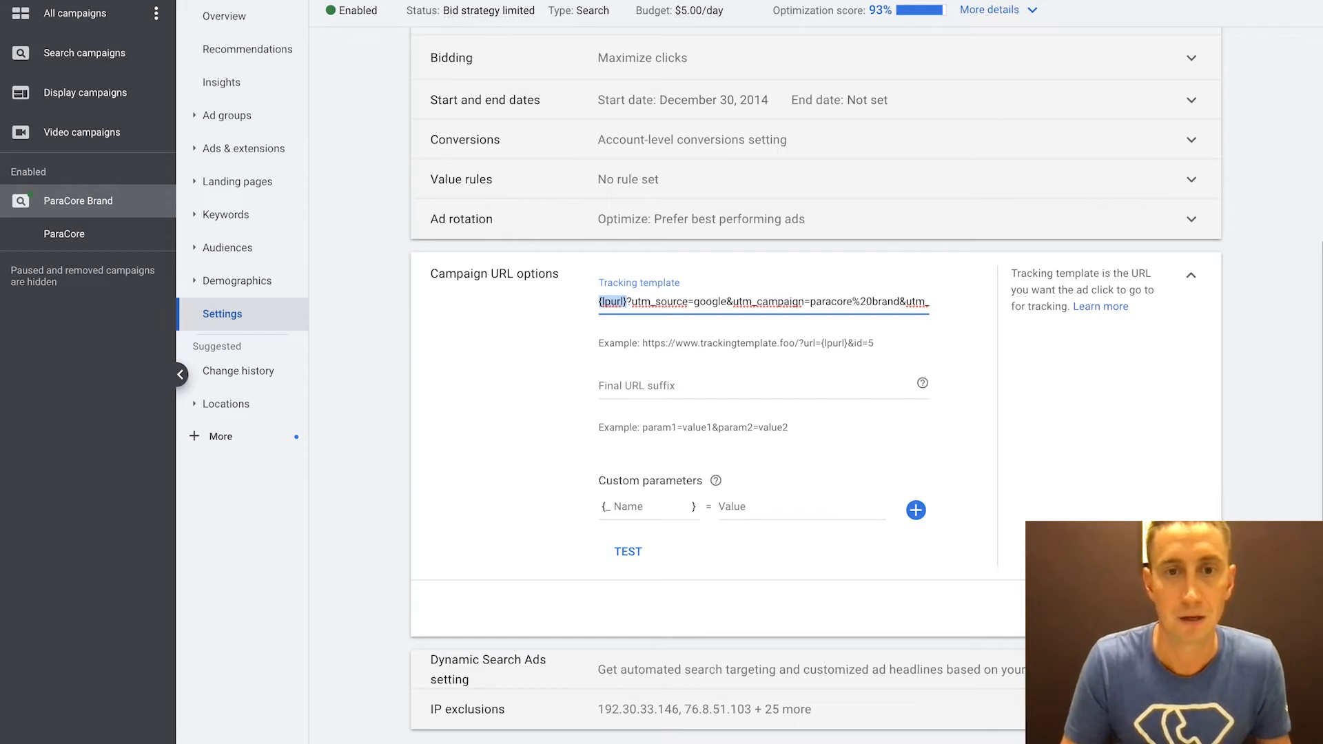
{"action": "left_click", "coordinate": [627, 301]}
{"action": "left_click_drag", "start_coordinate": [626, 302], "coordinate": [599, 302]}
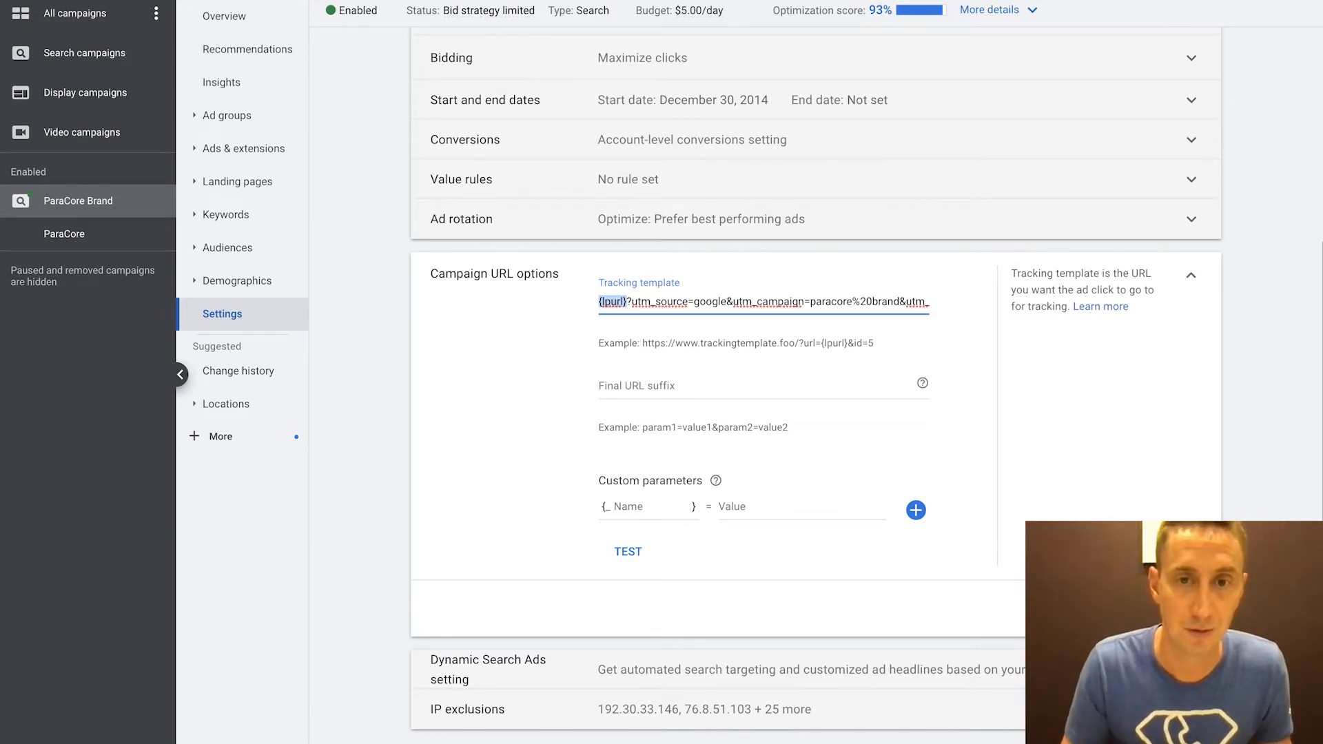
Step: Examine the utm_source, utm_campaign, utm_medium and utm_term parameters along the tracking template
{"action": "left_click", "coordinate": [626, 302]}
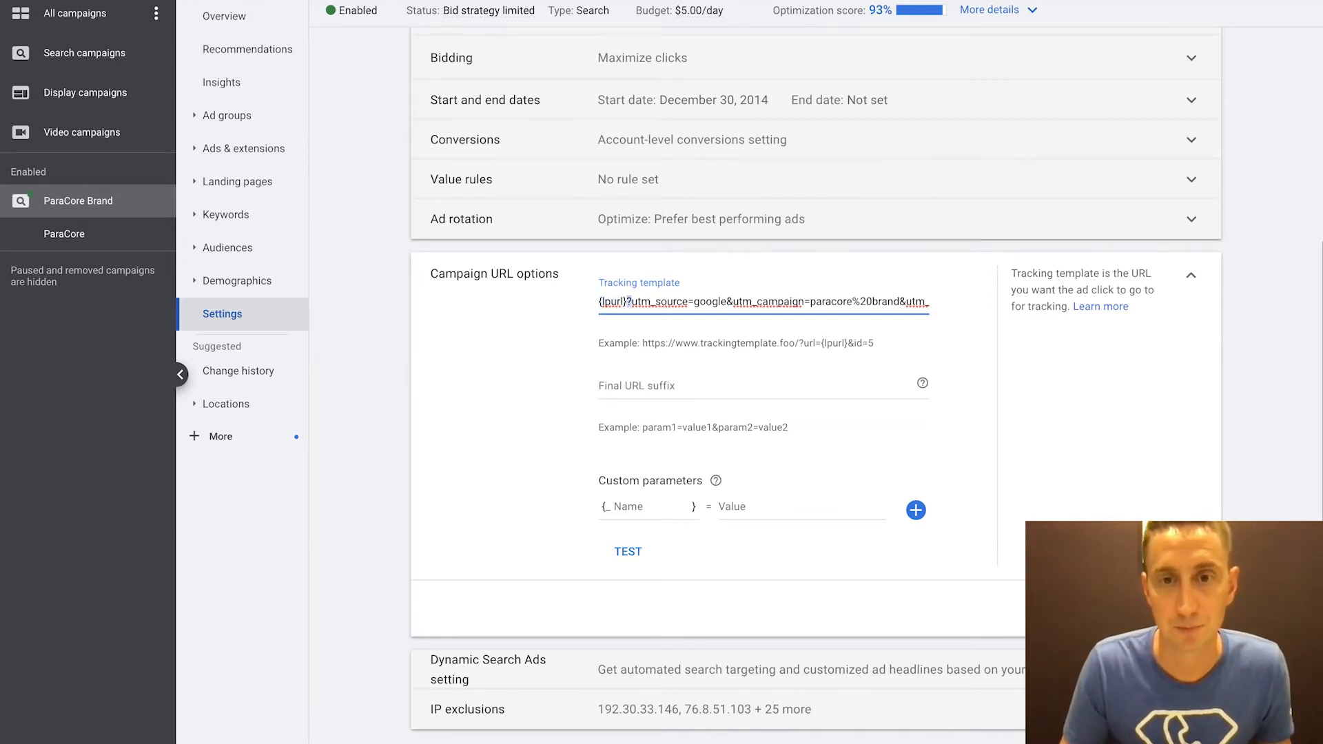
{"action": "double_click", "coordinate": [659, 302]}
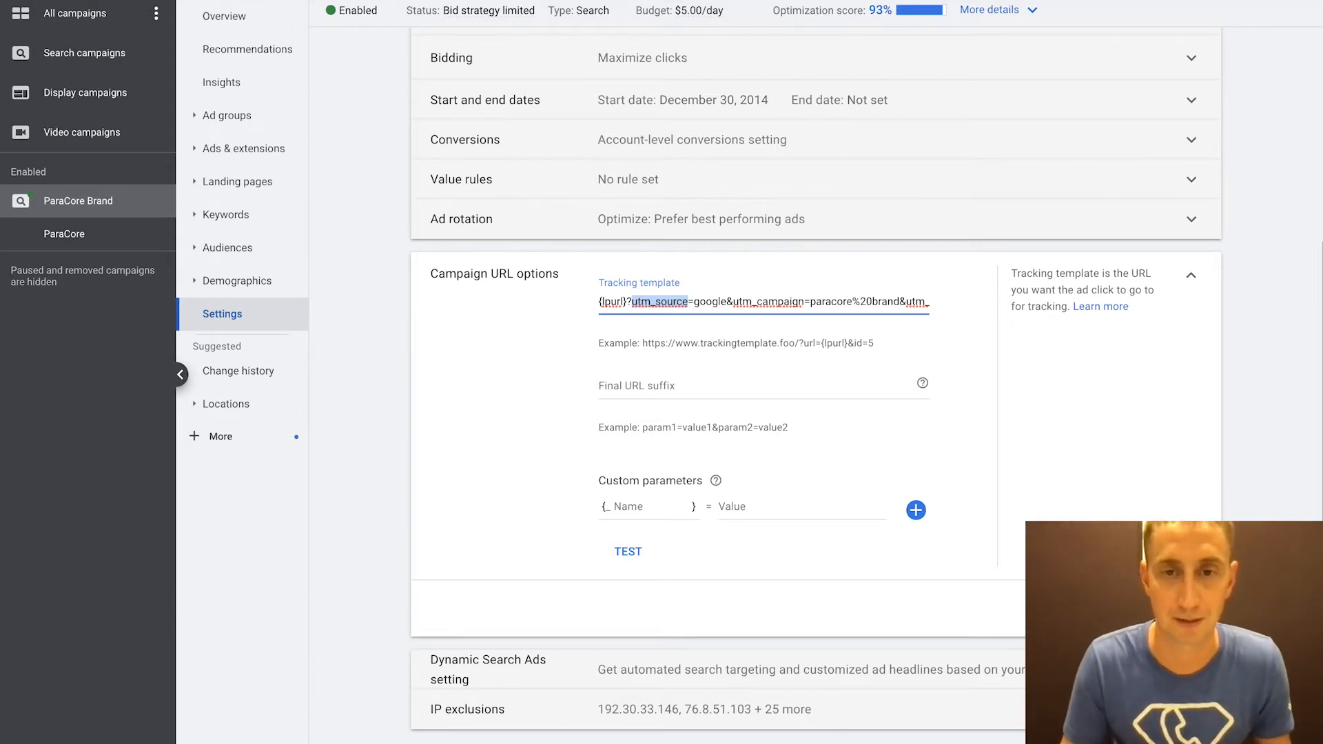
{"action": "key", "text": "Right"}
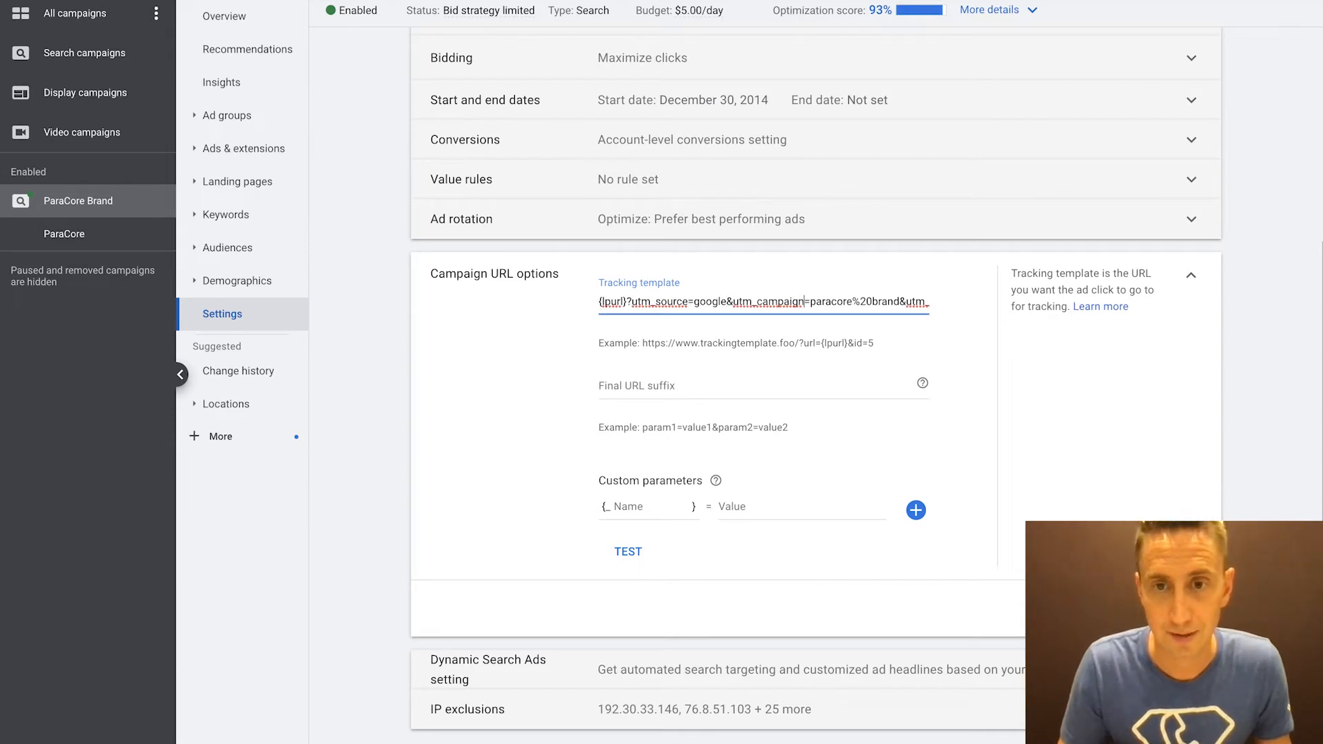
{"action": "key", "text": "alt+Right"}
{"action": "key", "text": "alt+Right"}
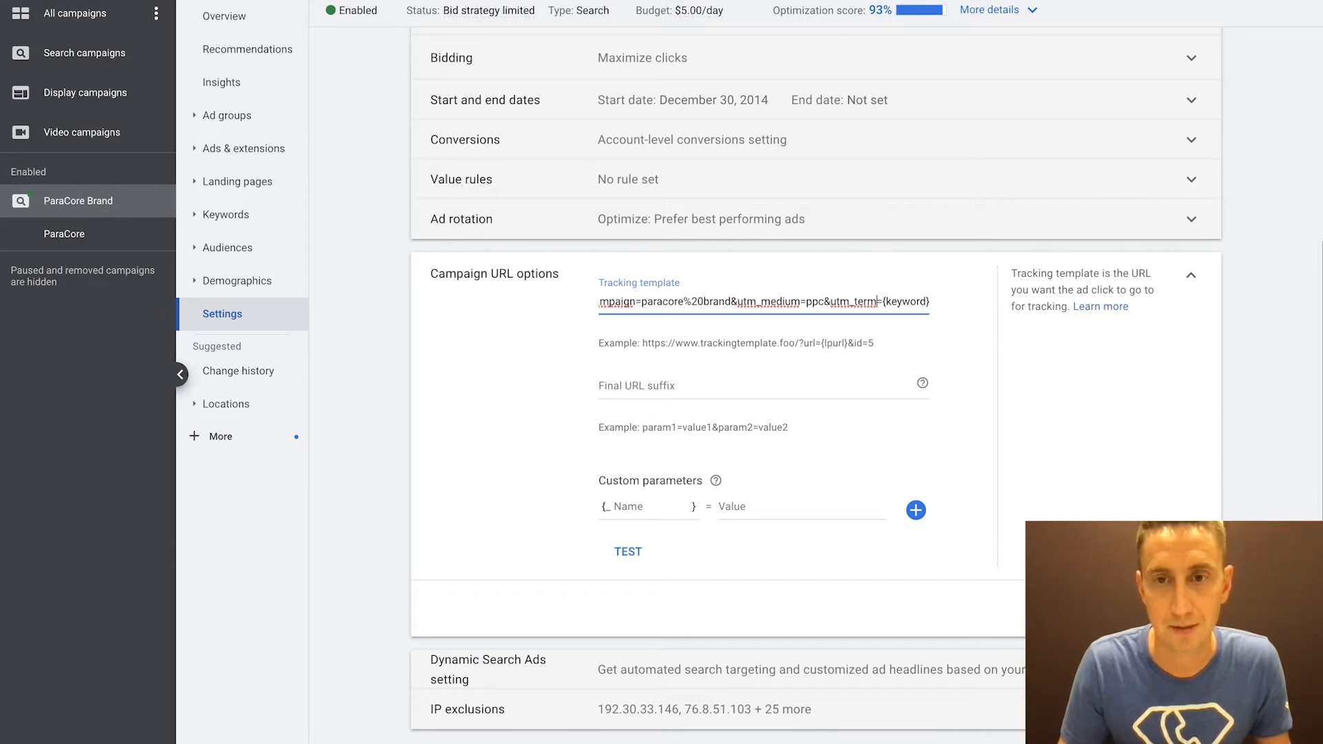
{"action": "key", "text": "alt+Left"}
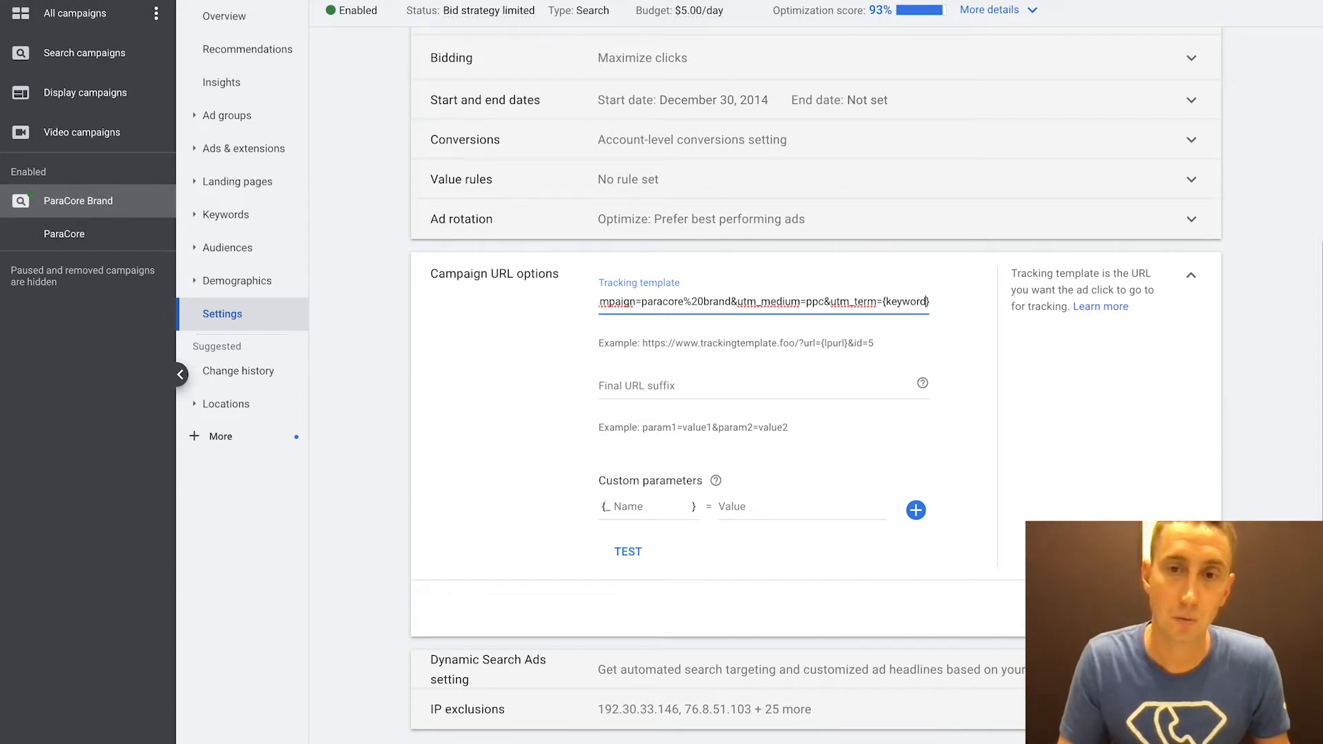
{"action": "key", "text": "Right"}
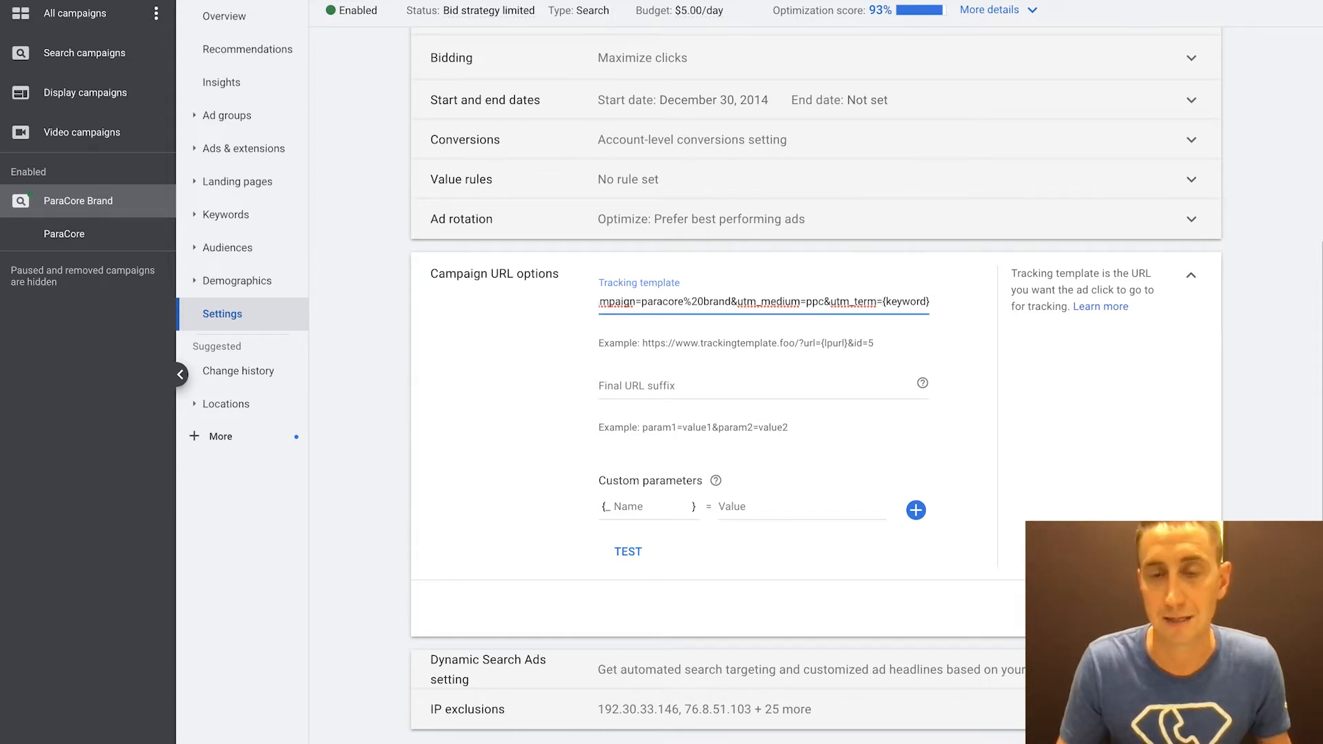
{"action": "key", "text": "Right"}
{"action": "key", "text": "shift+Right"}
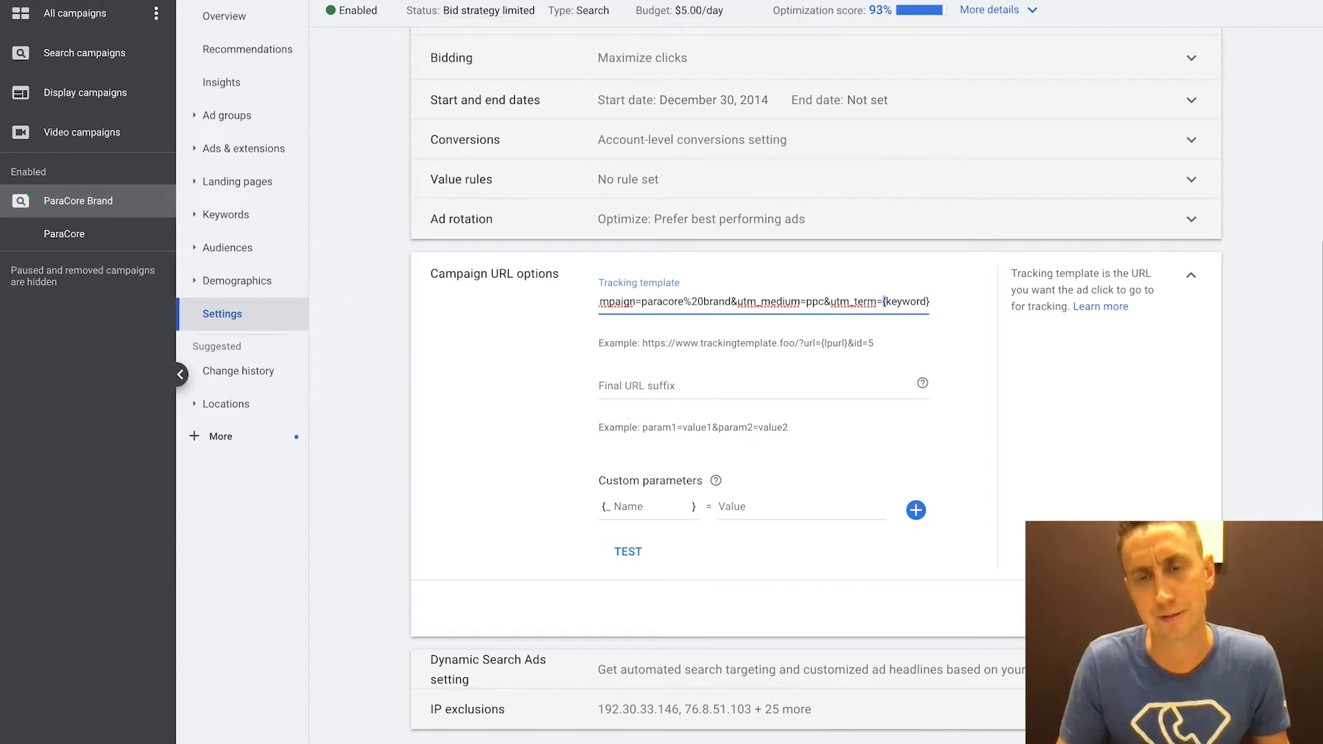
{"action": "key", "text": "Right"}
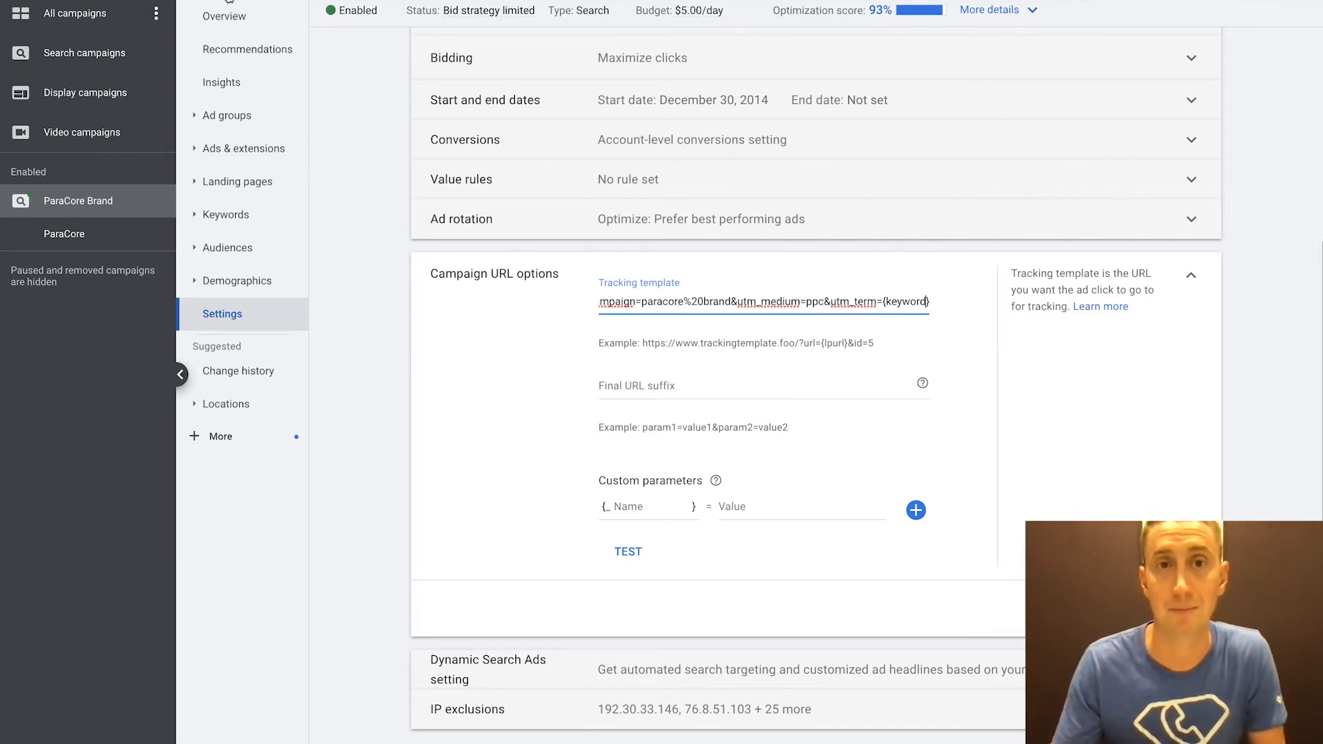
Step: Switch to the Google Ads Help article on setting up ValueTrack tracking and read down to its table of available parameters
{"action": "left_click", "coordinate": [229, 2]}
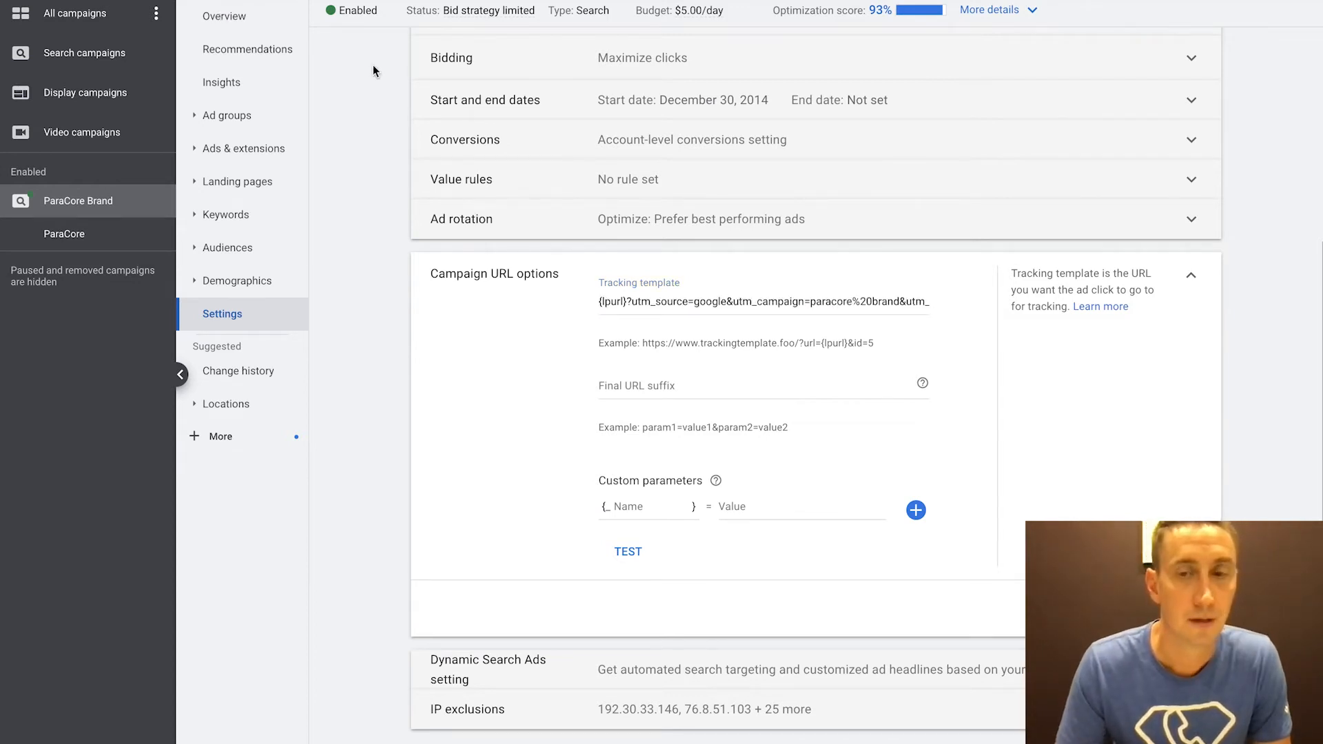
{"action": "left_click", "coordinate": [893, 303]}
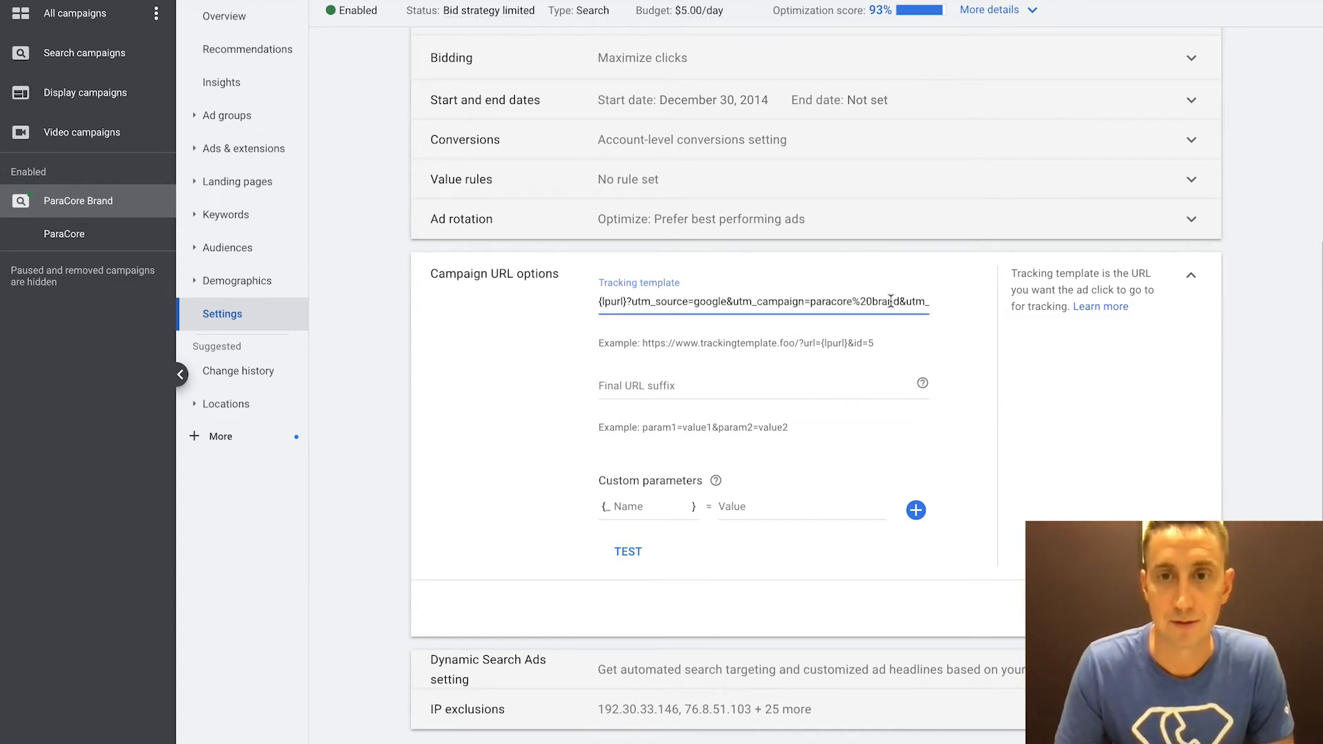
{"action": "key", "text": "super+Right"}
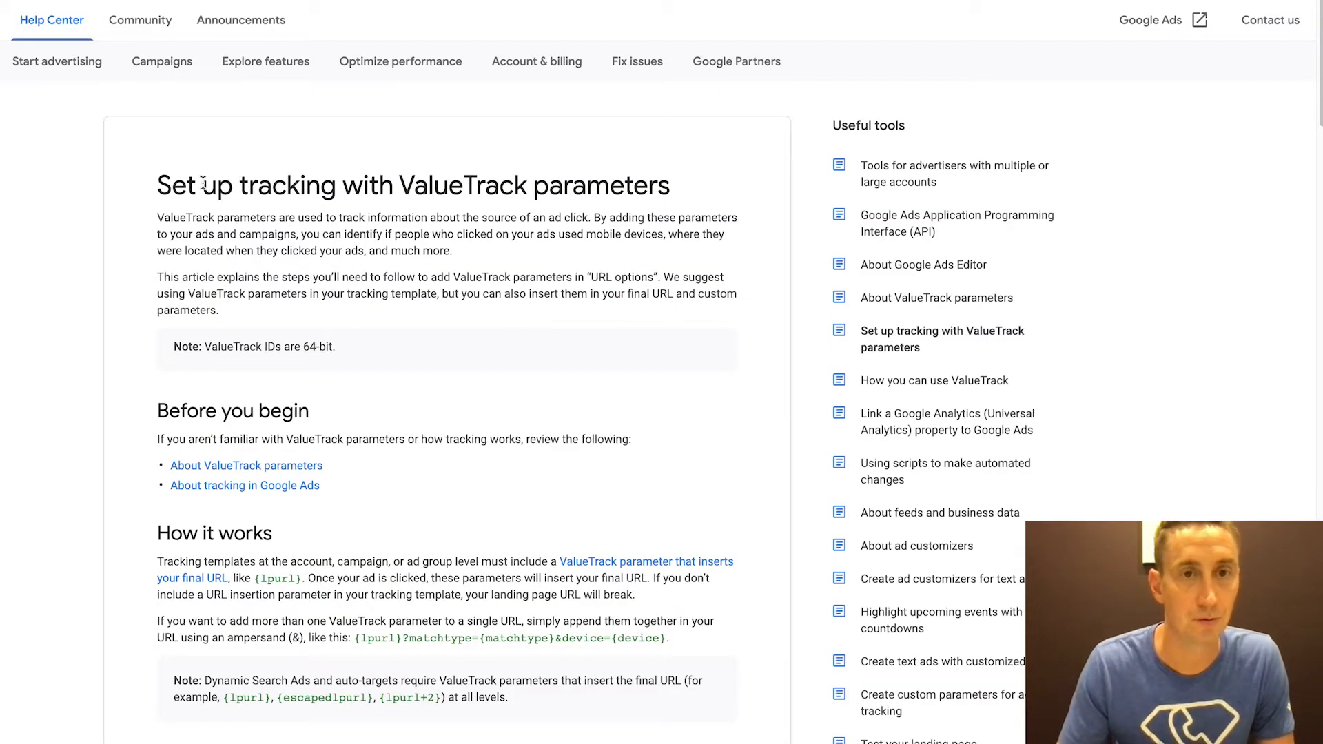
{"action": "scroll", "coordinate": [522, 213], "scroll_direction": "down", "scroll_amount": 4}
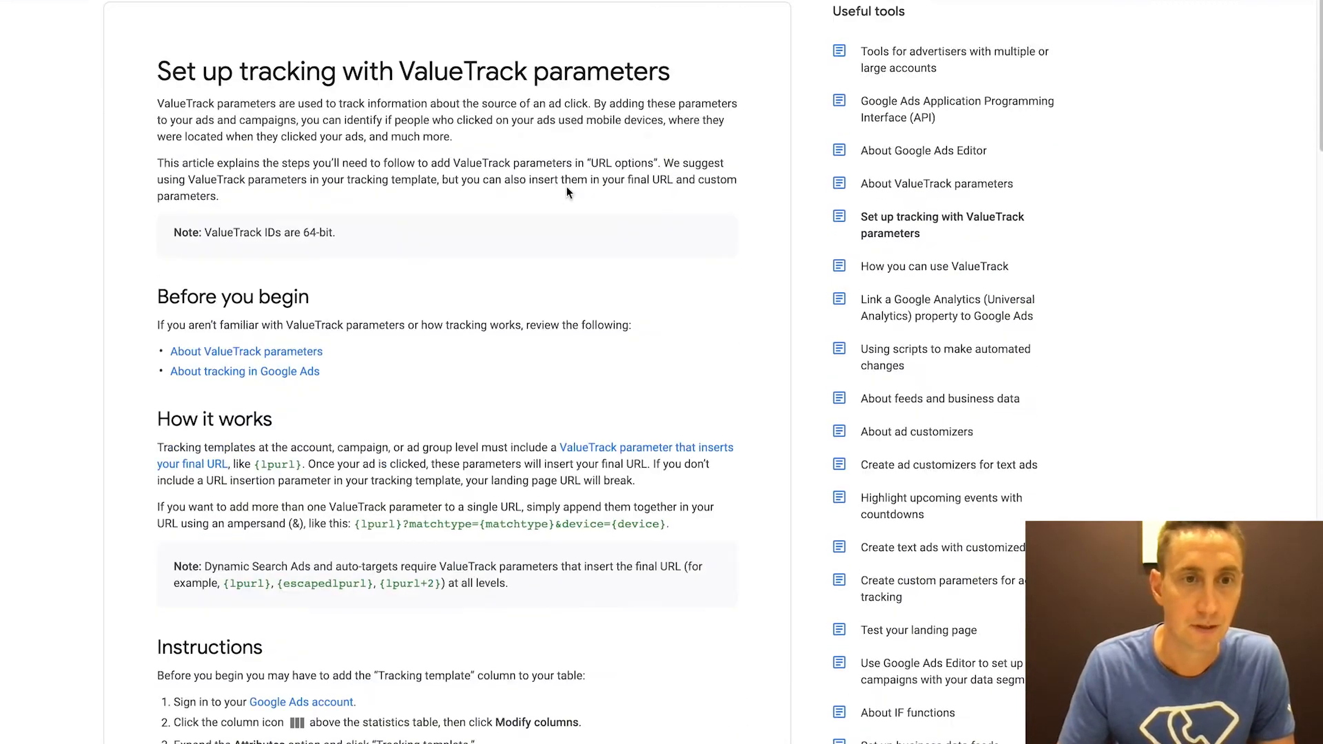
{"action": "scroll", "coordinate": [522, 213], "scroll_direction": "down", "scroll_amount": 2}
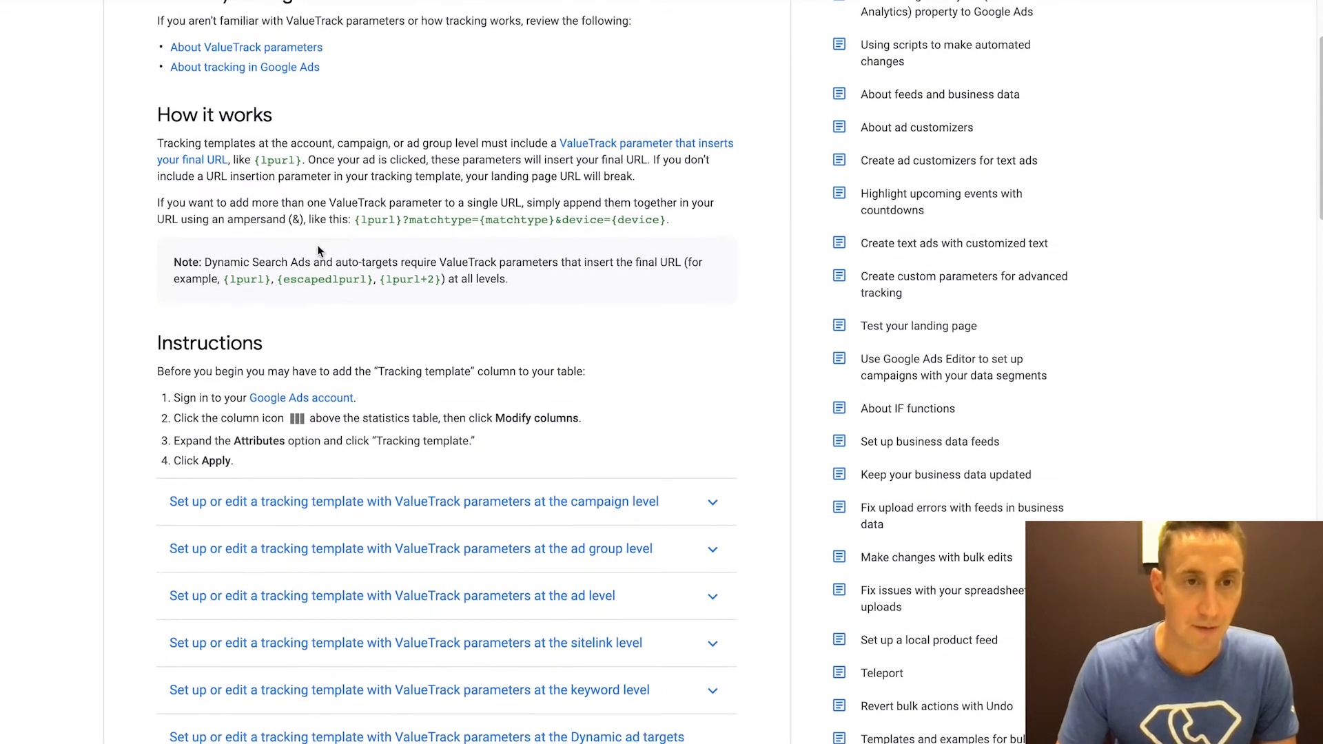
{"action": "scroll", "coordinate": [317, 250], "scroll_direction": "down", "scroll_amount": 1}
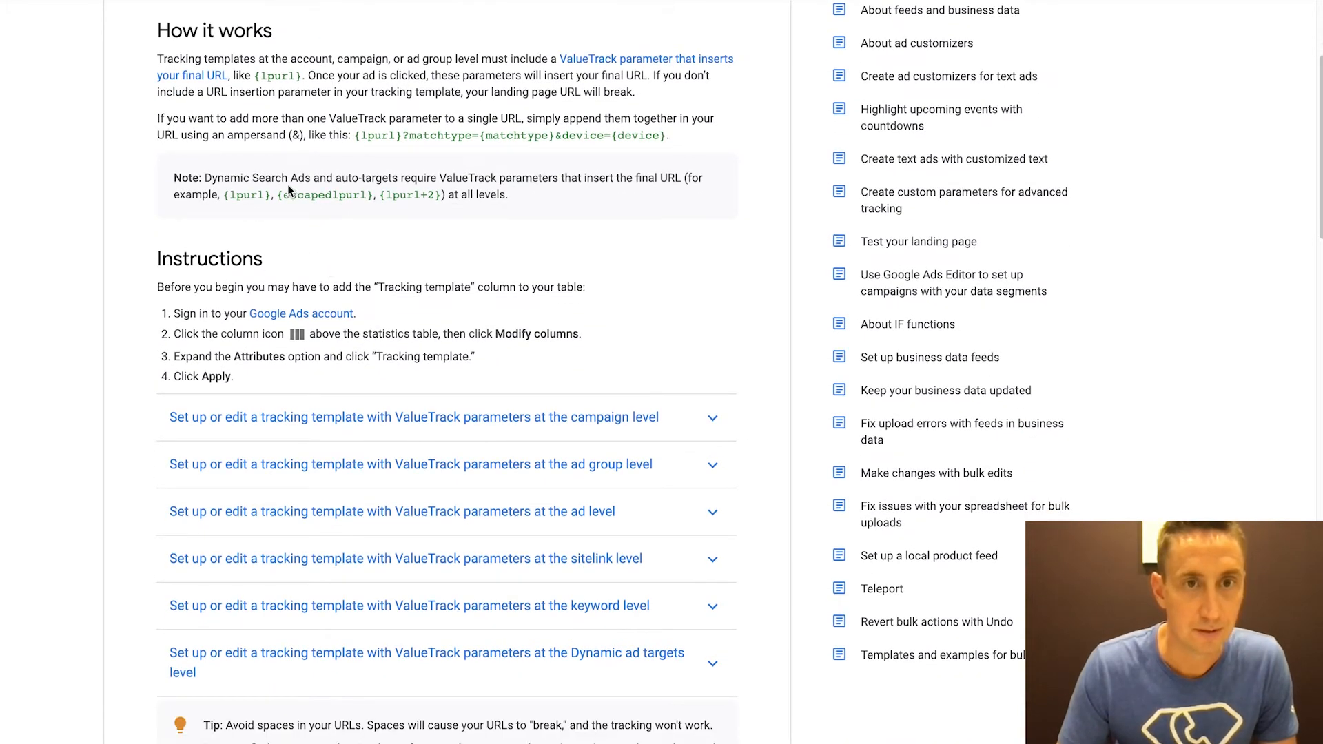
{"action": "scroll", "coordinate": [397, 227], "scroll_direction": "down", "scroll_amount": 7}
{"action": "scroll", "coordinate": [397, 233], "scroll_direction": "down", "scroll_amount": 3}
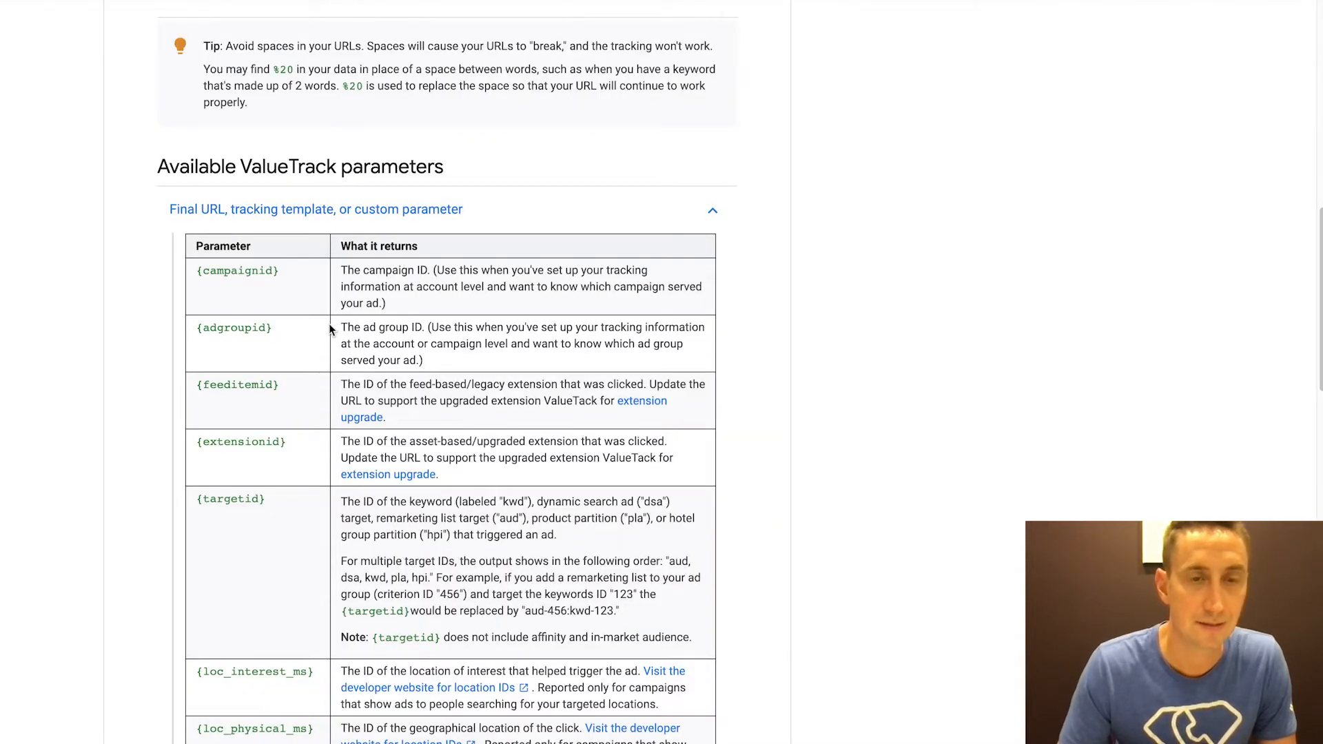
{"action": "scroll", "coordinate": [319, 290], "scroll_direction": "down", "scroll_amount": 1}
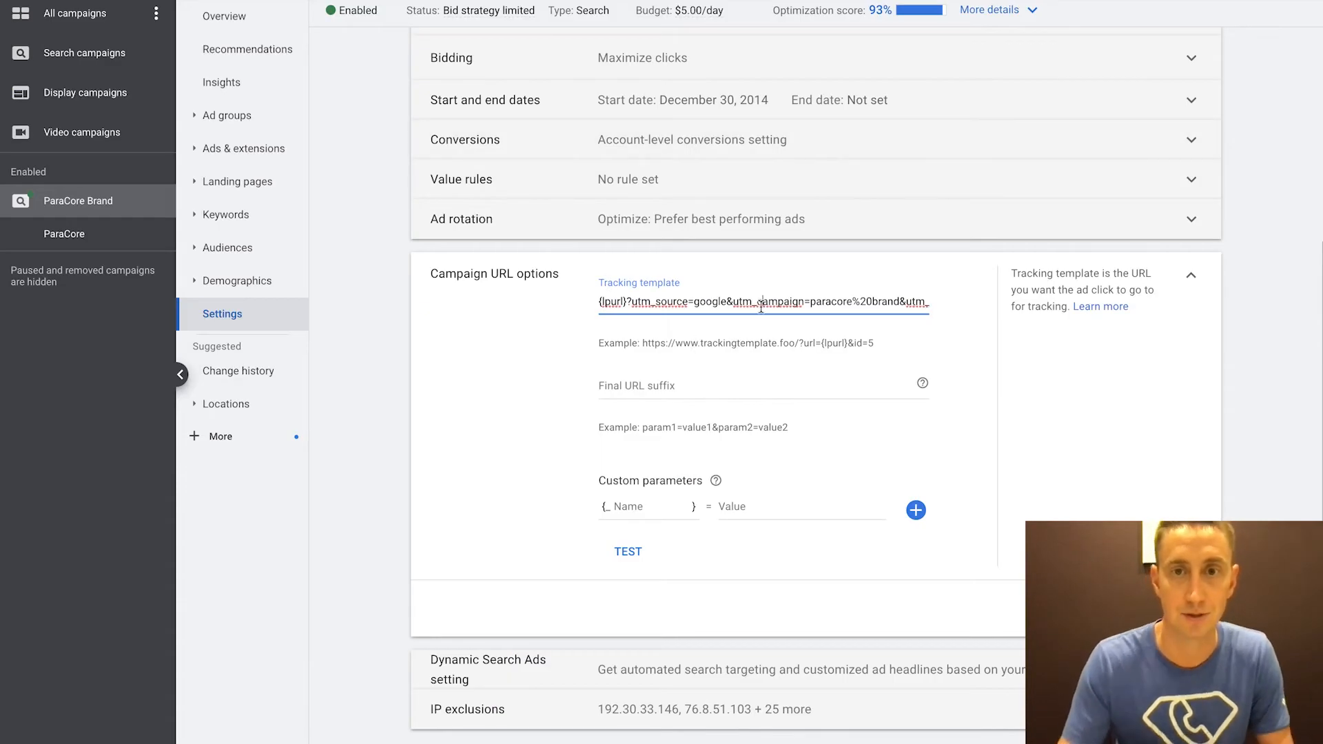
Step: Return to the campaign's URL options and append &campaign_id={campaignid} to the end of the tracking template
{"action": "key", "text": "super+Right"}
{"action": "type", "text": "*"}
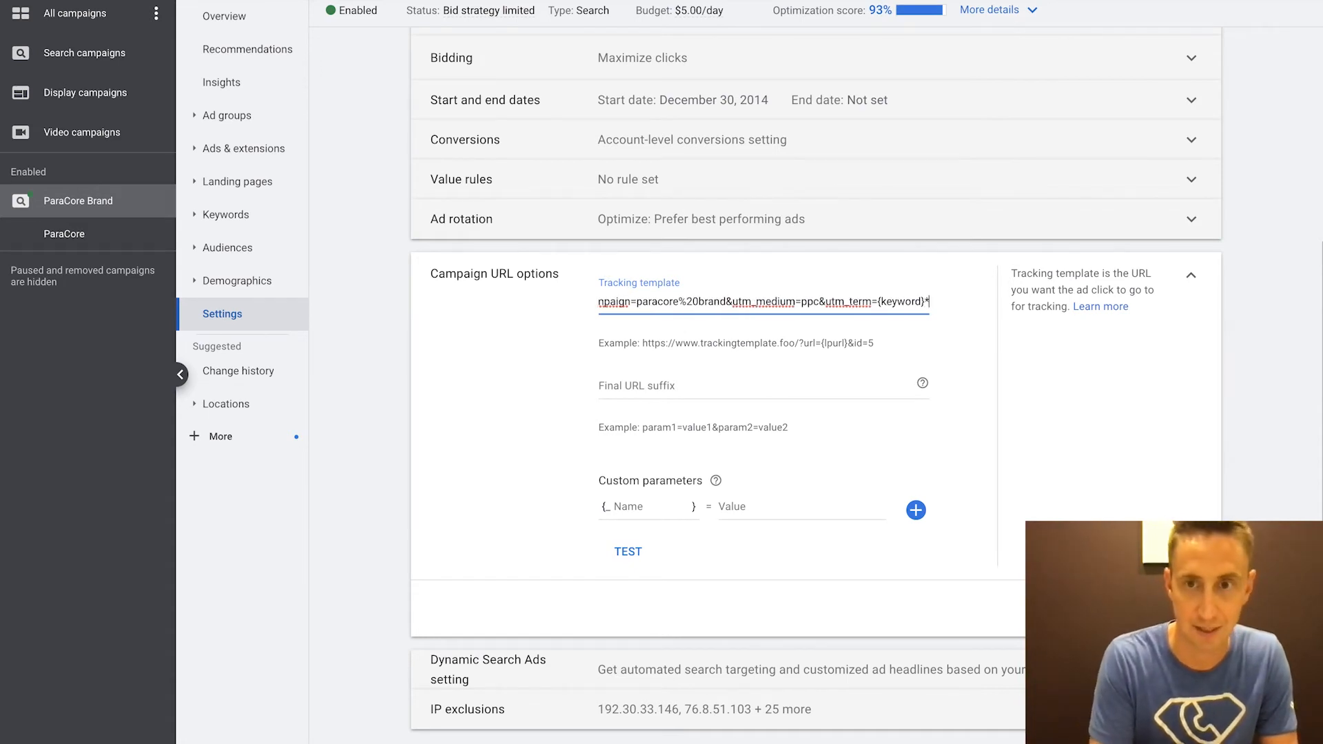
{"action": "key", "text": "BackSpace"}
{"action": "type", "text": "&c"}
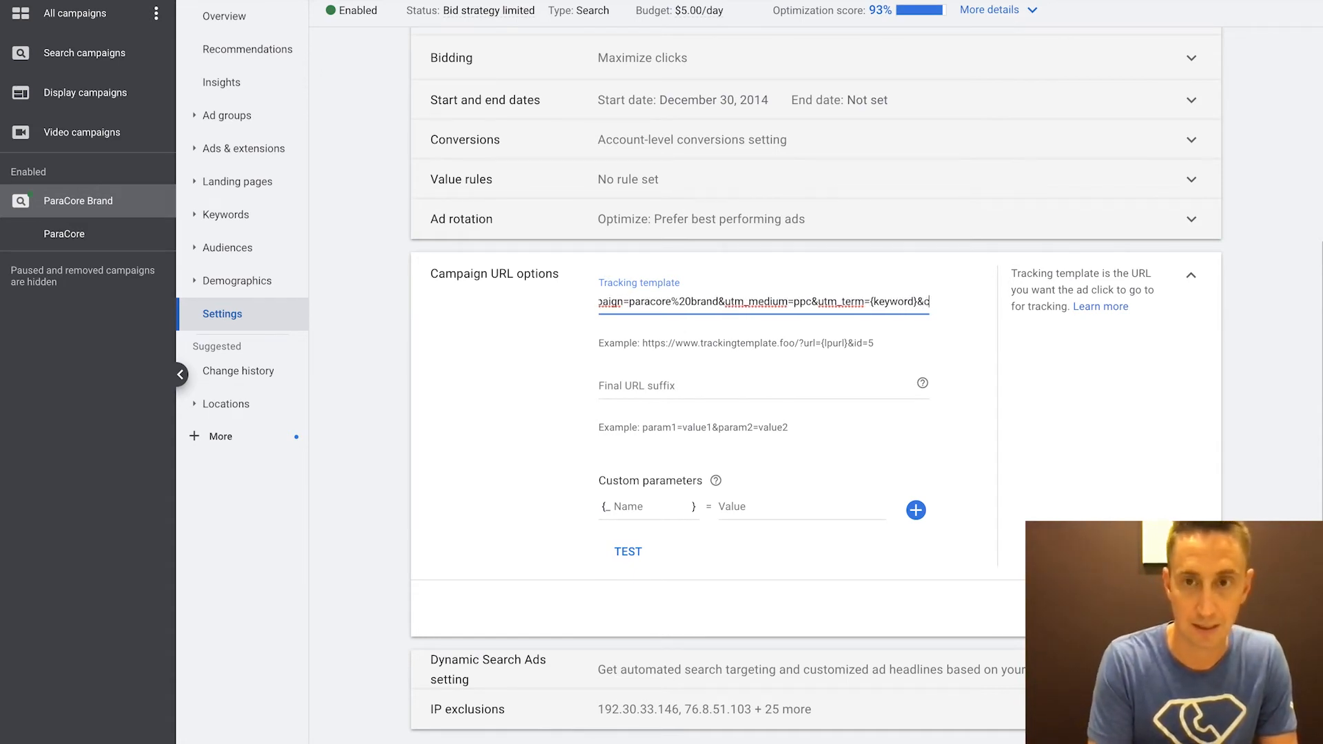
{"action": "type", "text": "ampaign_"}
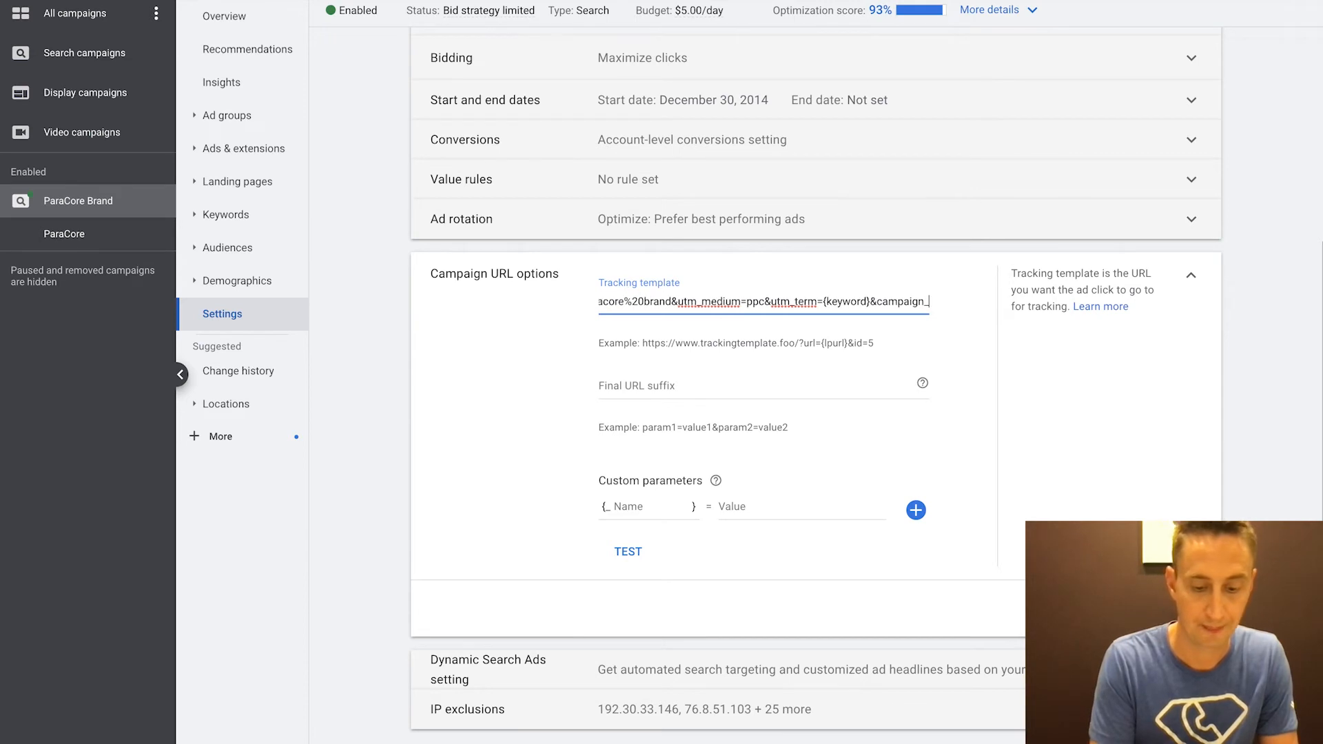
{"action": "type", "text": "id={campaignid"}
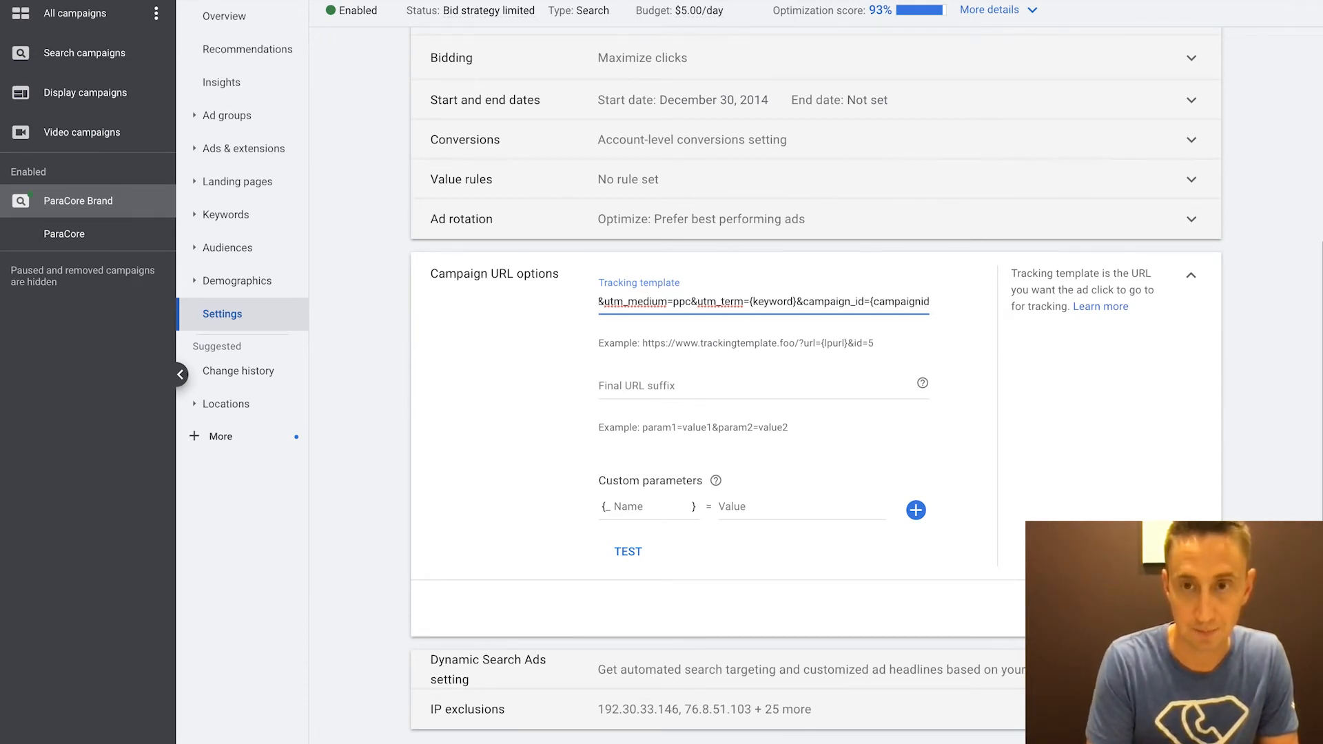
{"action": "type", "text": "}"}
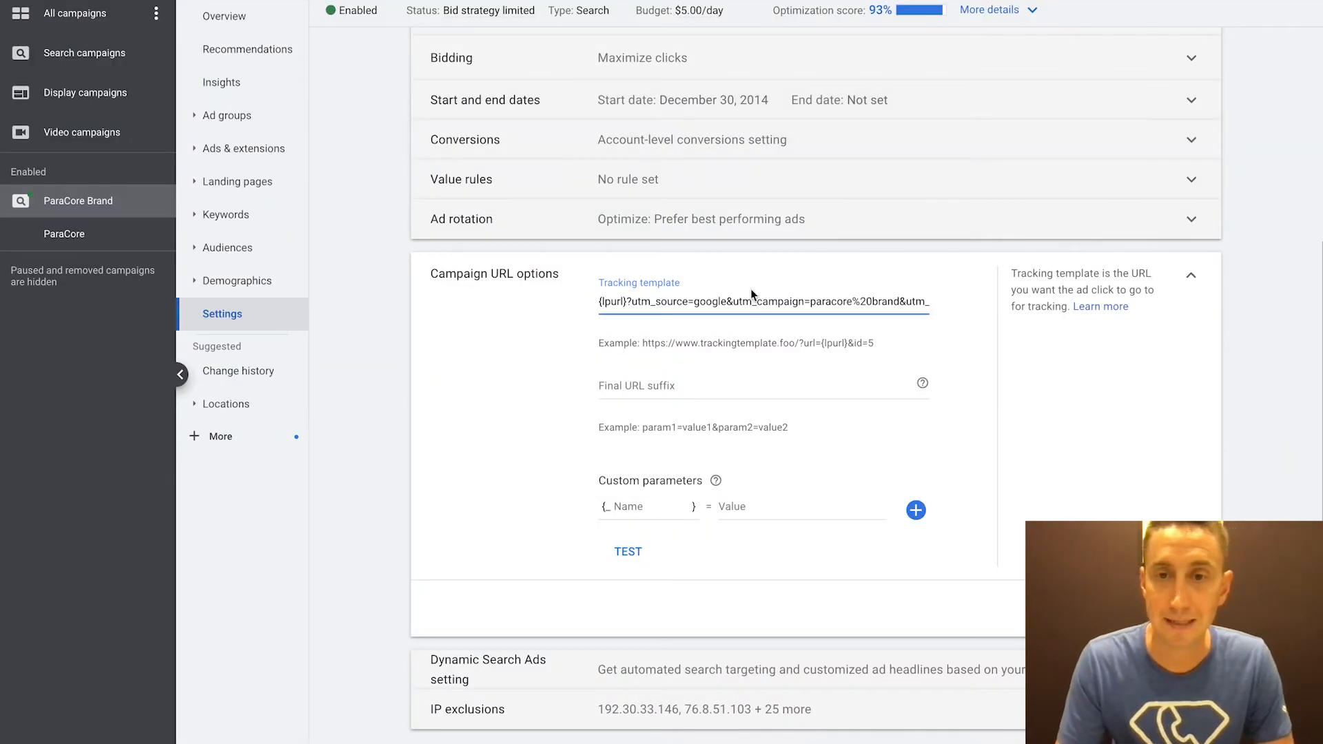
{"action": "left_click", "coordinate": [866, 310]}
{"action": "key", "text": "End"}
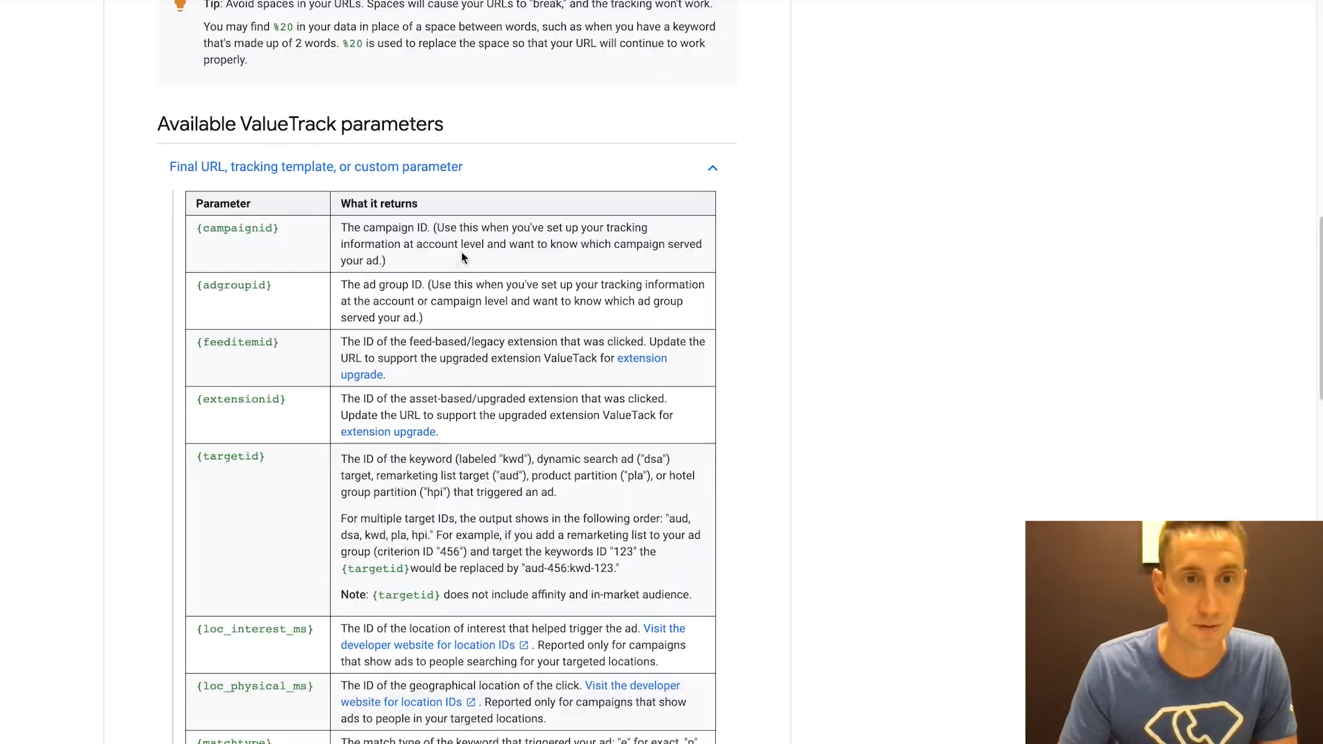
Step: Look through the other available ValueTrack parameters, such as match type, network and device, in the Google Ads Help article
{"action": "scroll", "coordinate": [451, 255], "scroll_direction": "down", "scroll_amount": 1}
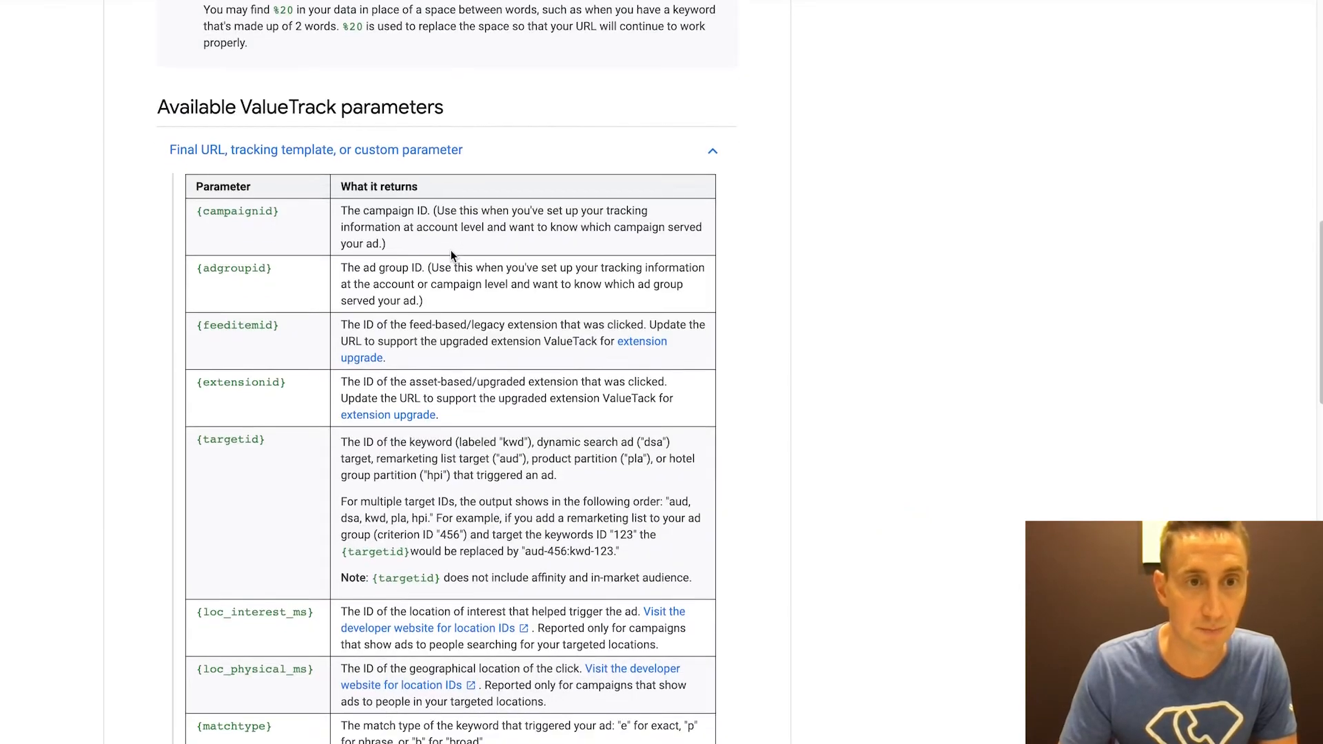
{"action": "scroll", "coordinate": [330, 220], "scroll_direction": "down", "scroll_amount": 3}
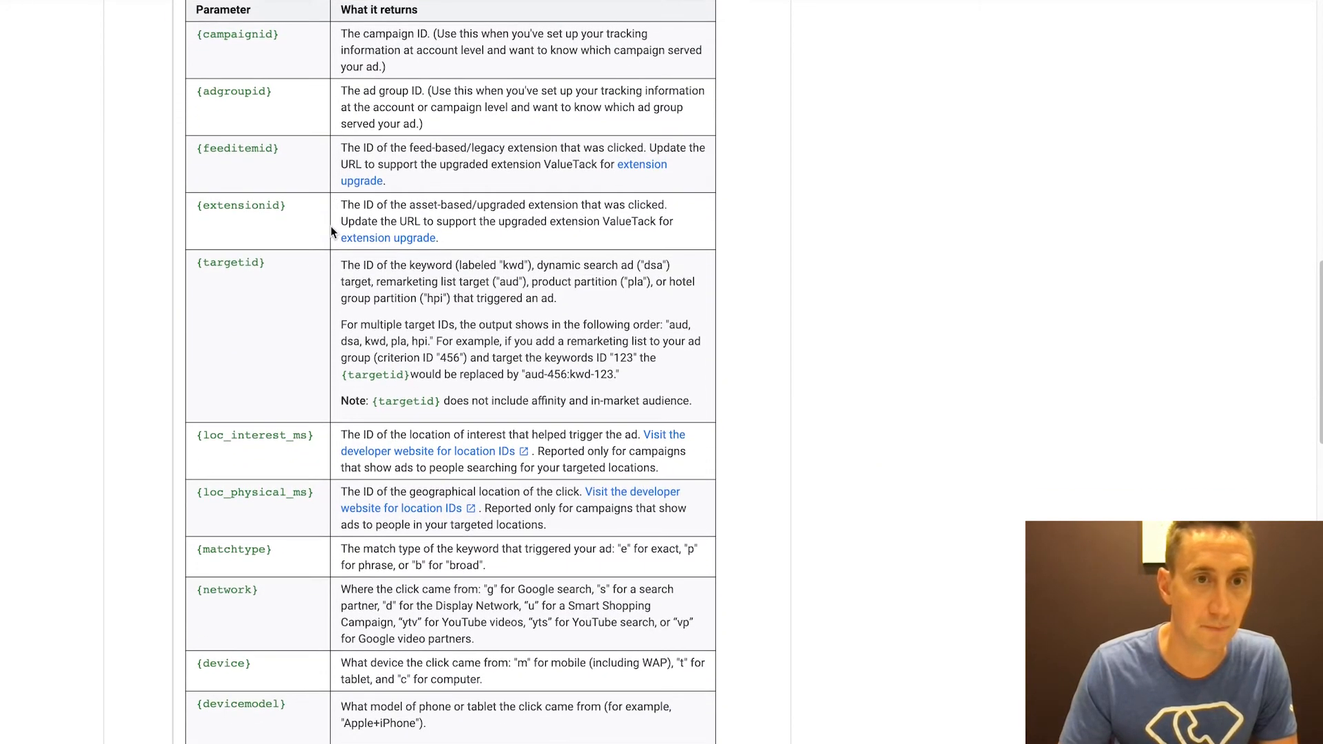
{"action": "scroll", "coordinate": [331, 226], "scroll_direction": "down", "scroll_amount": 4}
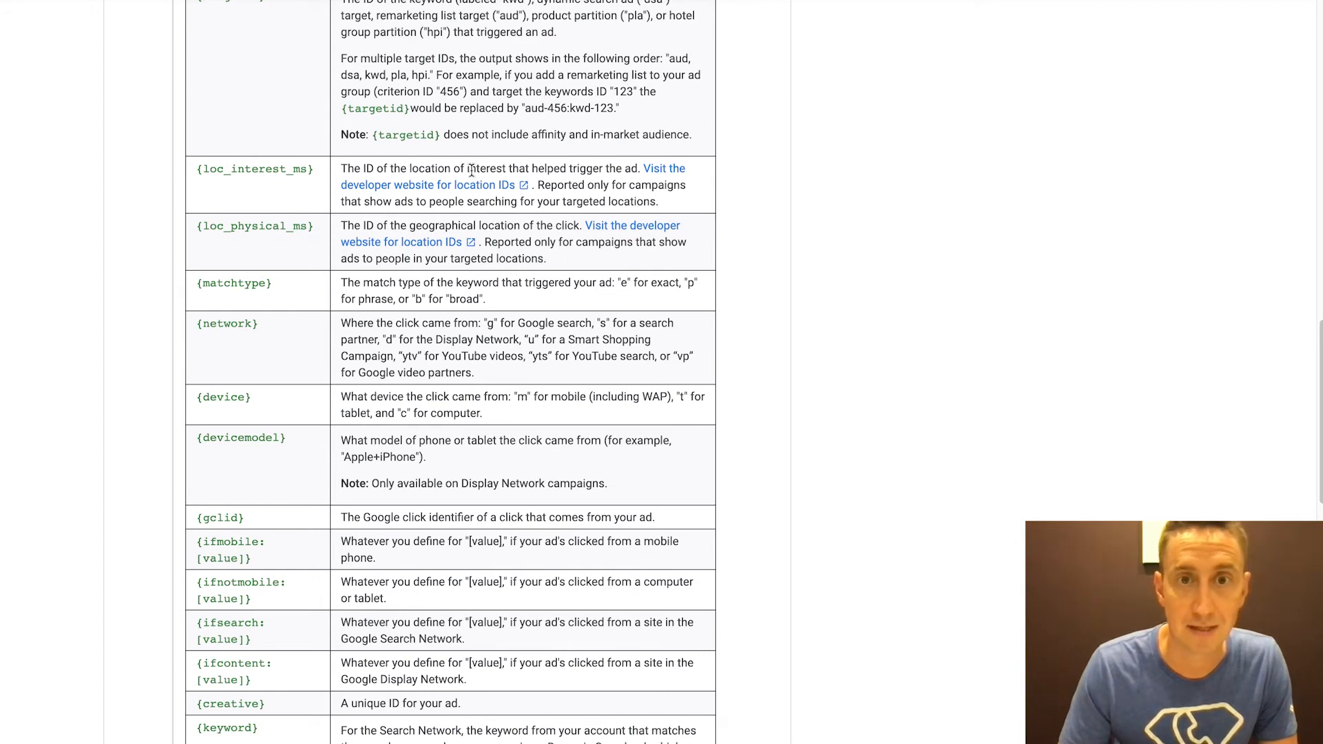
{"action": "scroll", "coordinate": [363, 169], "scroll_direction": "down", "scroll_amount": 2}
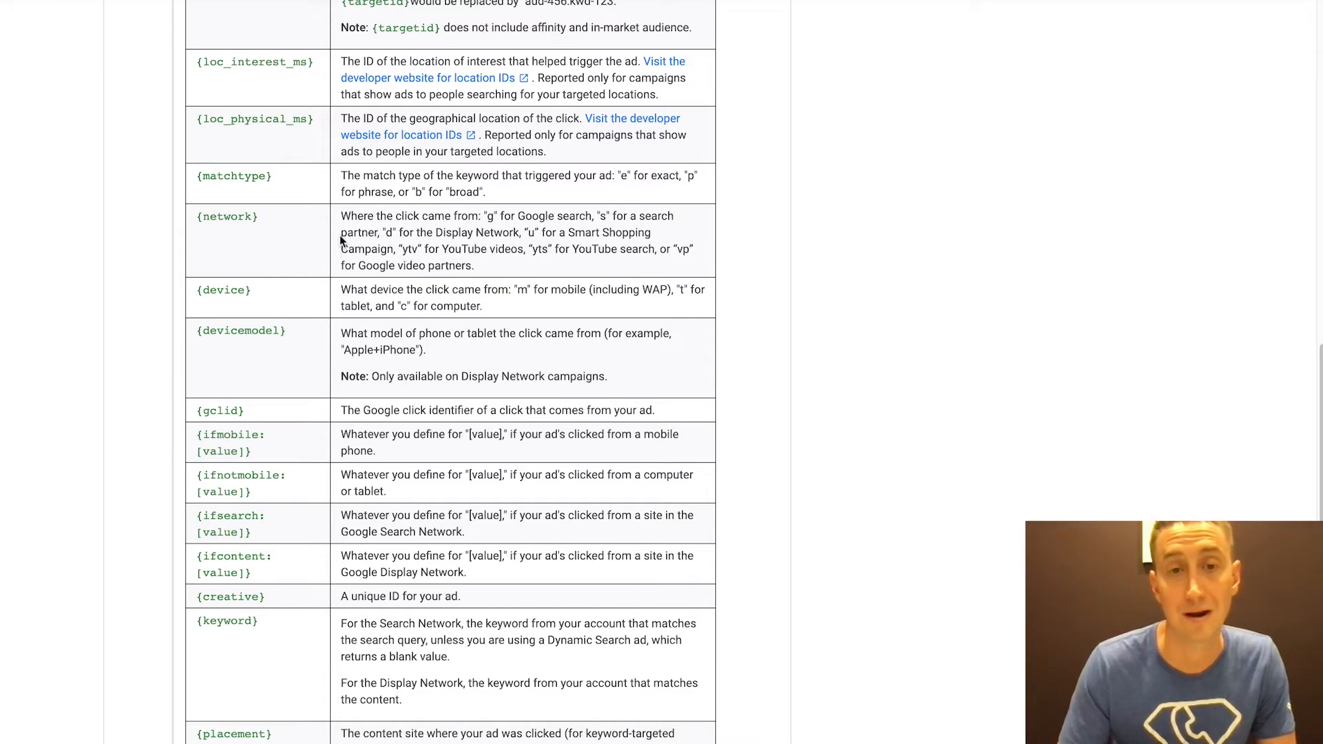
Step: Review the remaining ValueTrack parameters in the help article, including the {lpurl} entries in the Tracking template only section
{"action": "scroll", "coordinate": [379, 237], "scroll_direction": "down", "scroll_amount": 2}
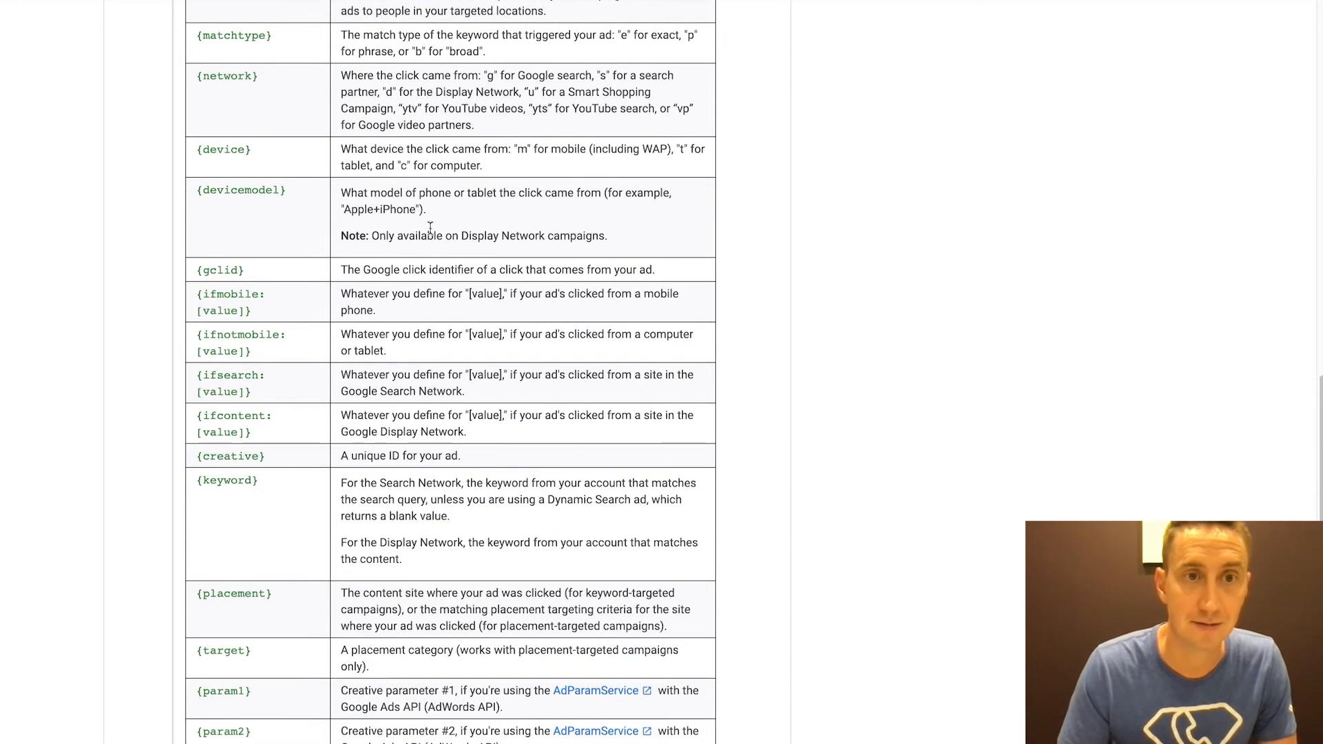
{"action": "scroll", "coordinate": [441, 270], "scroll_direction": "down", "scroll_amount": 4}
{"action": "scroll", "coordinate": [439, 269], "scroll_direction": "down", "scroll_amount": 3}
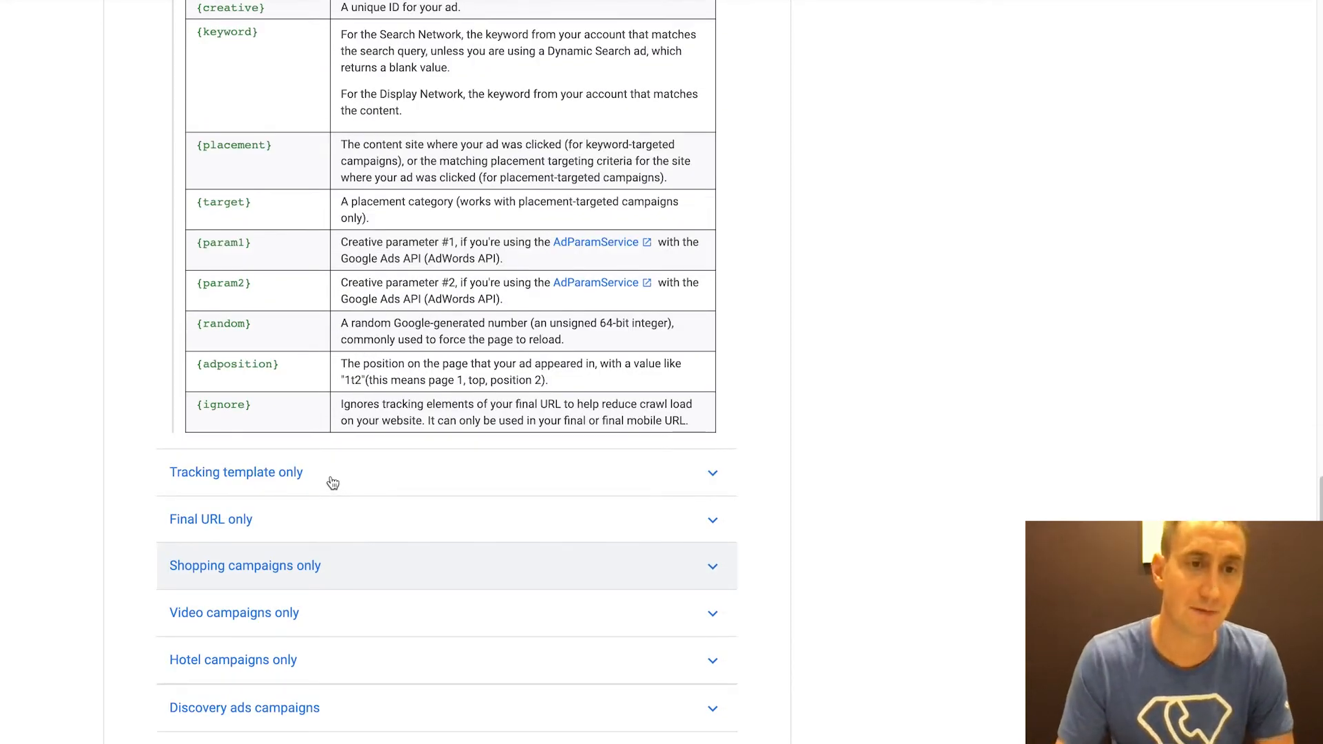
{"action": "left_click", "coordinate": [333, 482]}
{"action": "scroll", "coordinate": [428, 427], "scroll_direction": "down", "scroll_amount": 3}
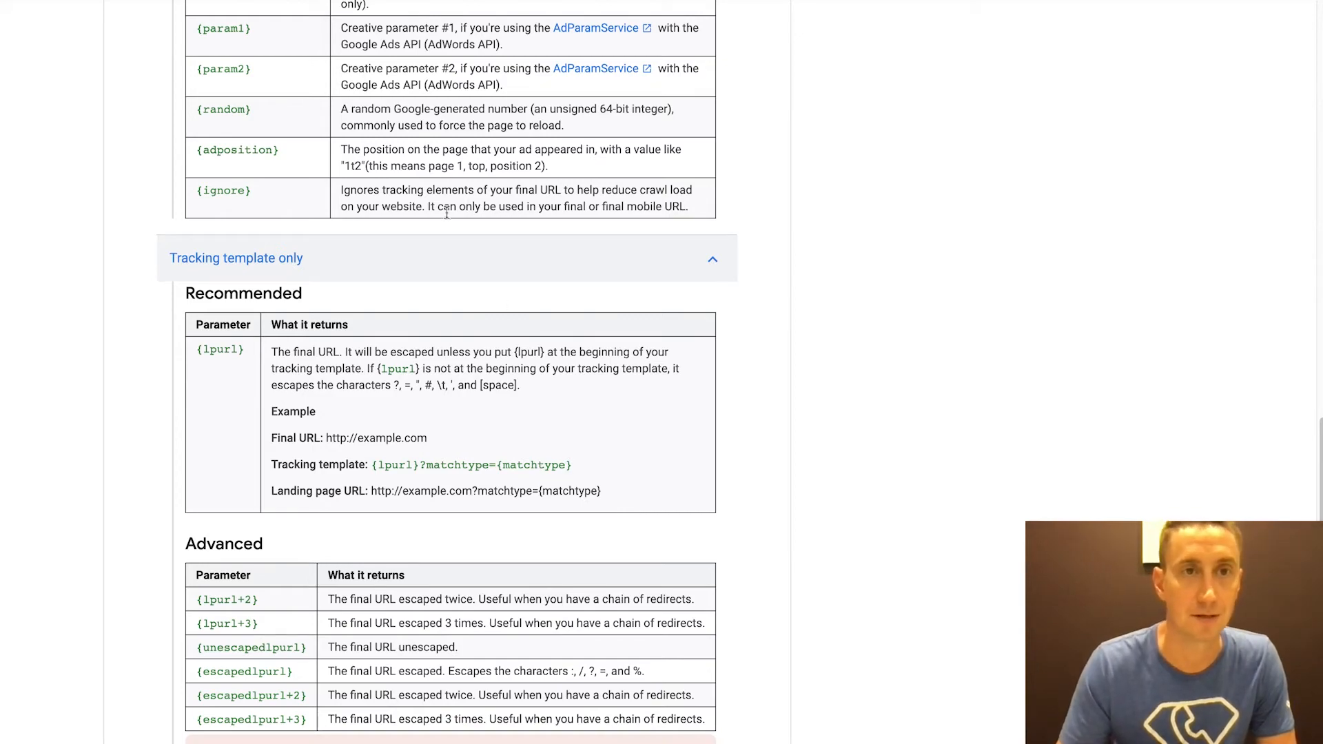
{"action": "scroll", "coordinate": [445, 207], "scroll_direction": "up", "scroll_amount": 20}
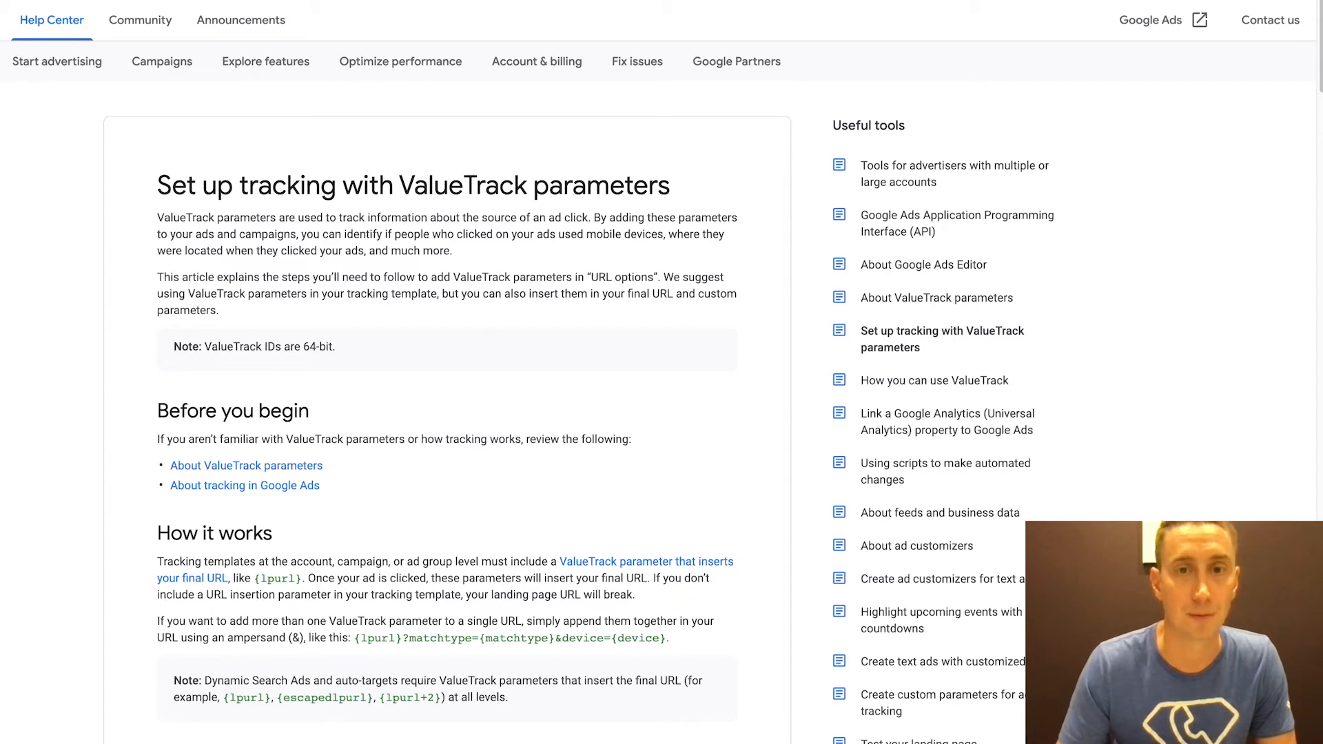
Step: Return to the campaign's URL options and remove &campaign_id={campaignid} from the end of the tracking template
{"action": "key", "text": "ctrl+shift+Tab"}
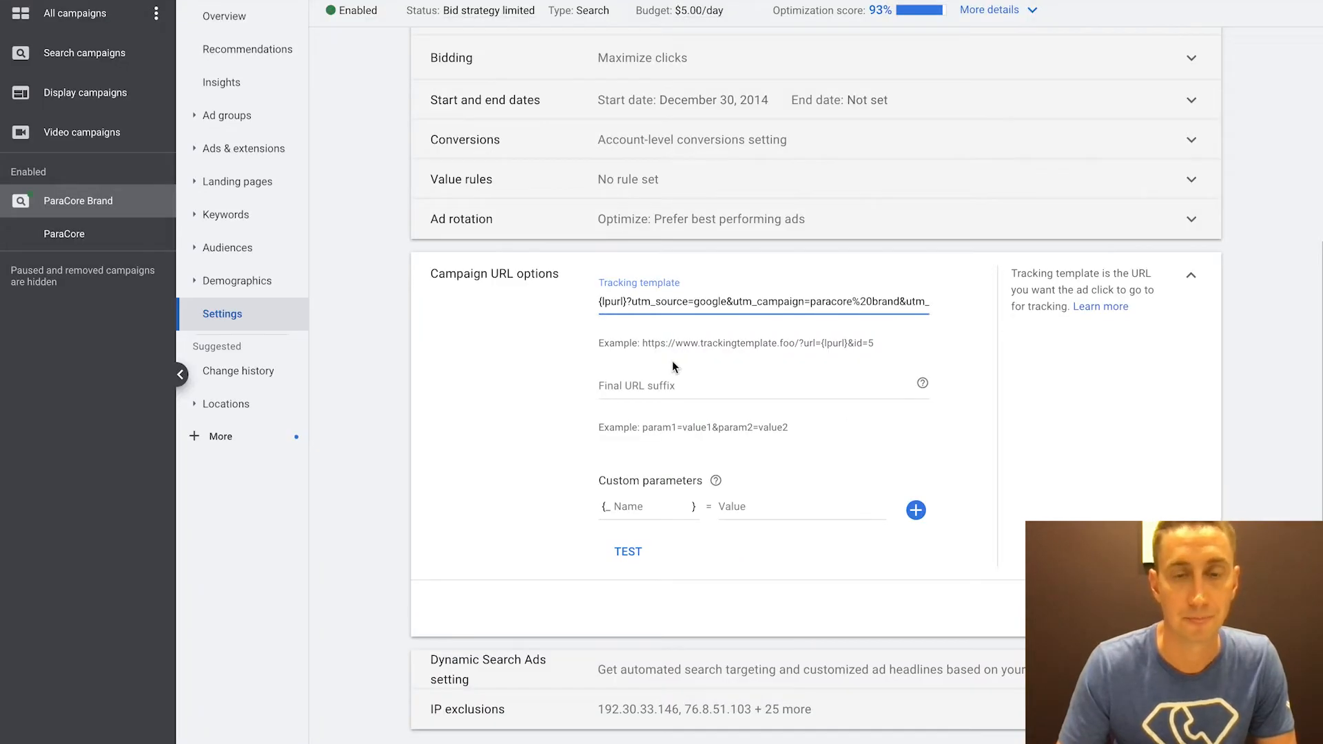
{"action": "left_click", "coordinate": [852, 304]}
{"action": "key", "text": "super+Right"}
{"action": "key", "text": "alt+shift+Left"}
{"action": "key", "text": "alt+shift+Left"}
{"action": "key", "text": "alt+shift+Left"}
{"action": "key", "text": "alt+shift+Left"}
{"action": "key", "text": "alt+shift+Left"}
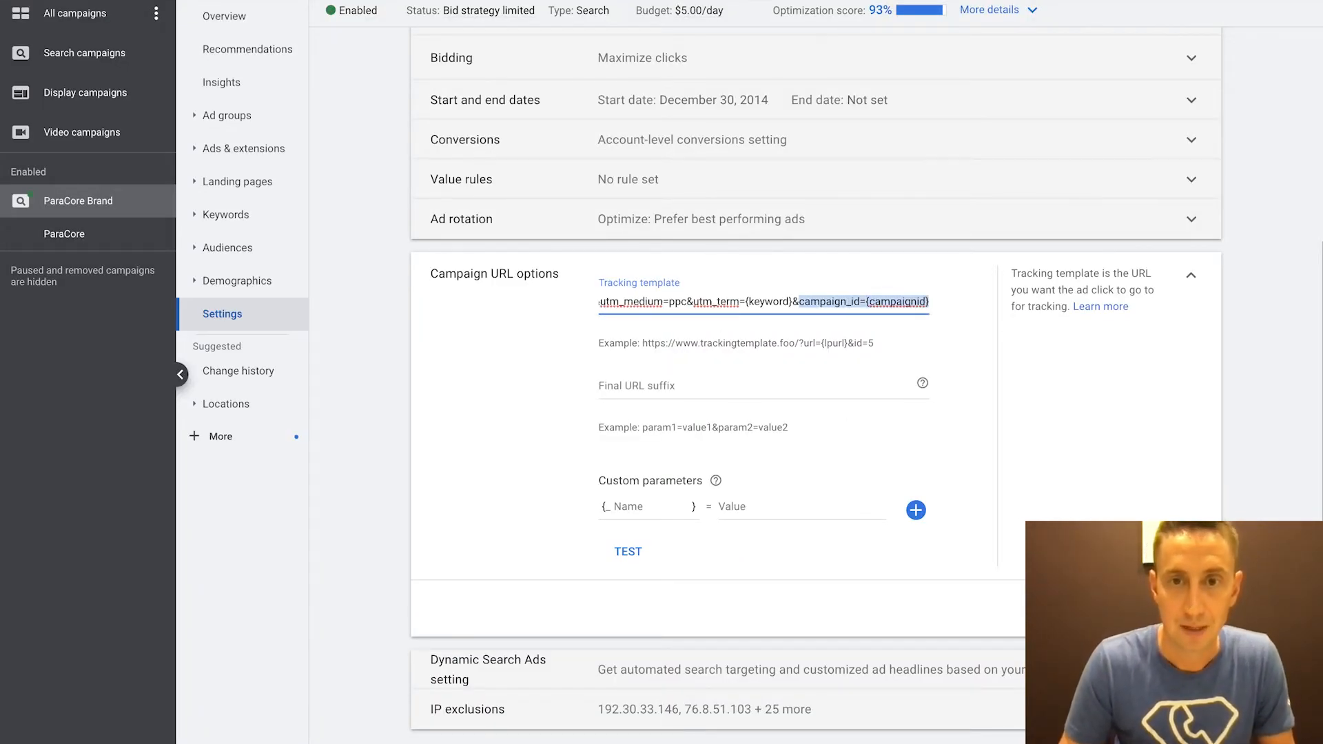
{"action": "key", "text": "BackSpace"}
{"action": "key", "text": "BackSpace"}
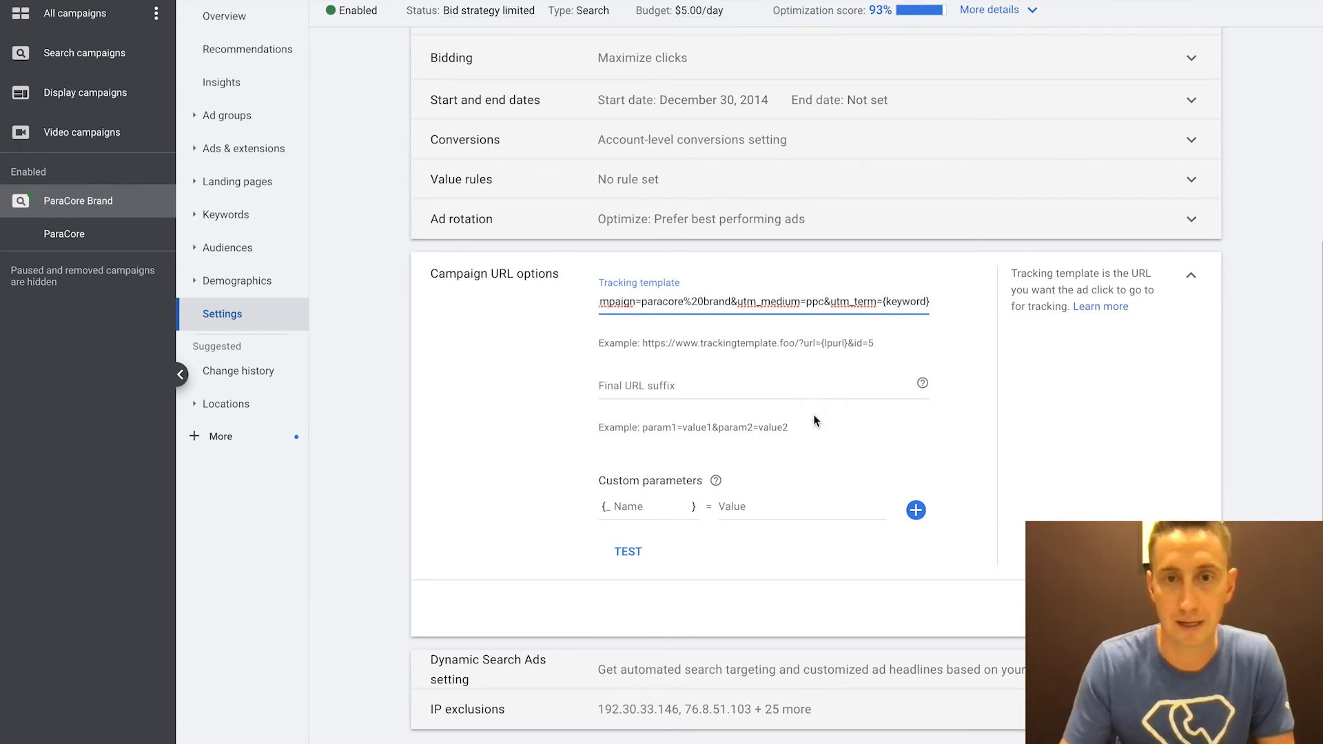
Step: Remove {lpurl}? from the start of the campaign's tracking template
{"action": "left_click", "coordinate": [741, 388]}
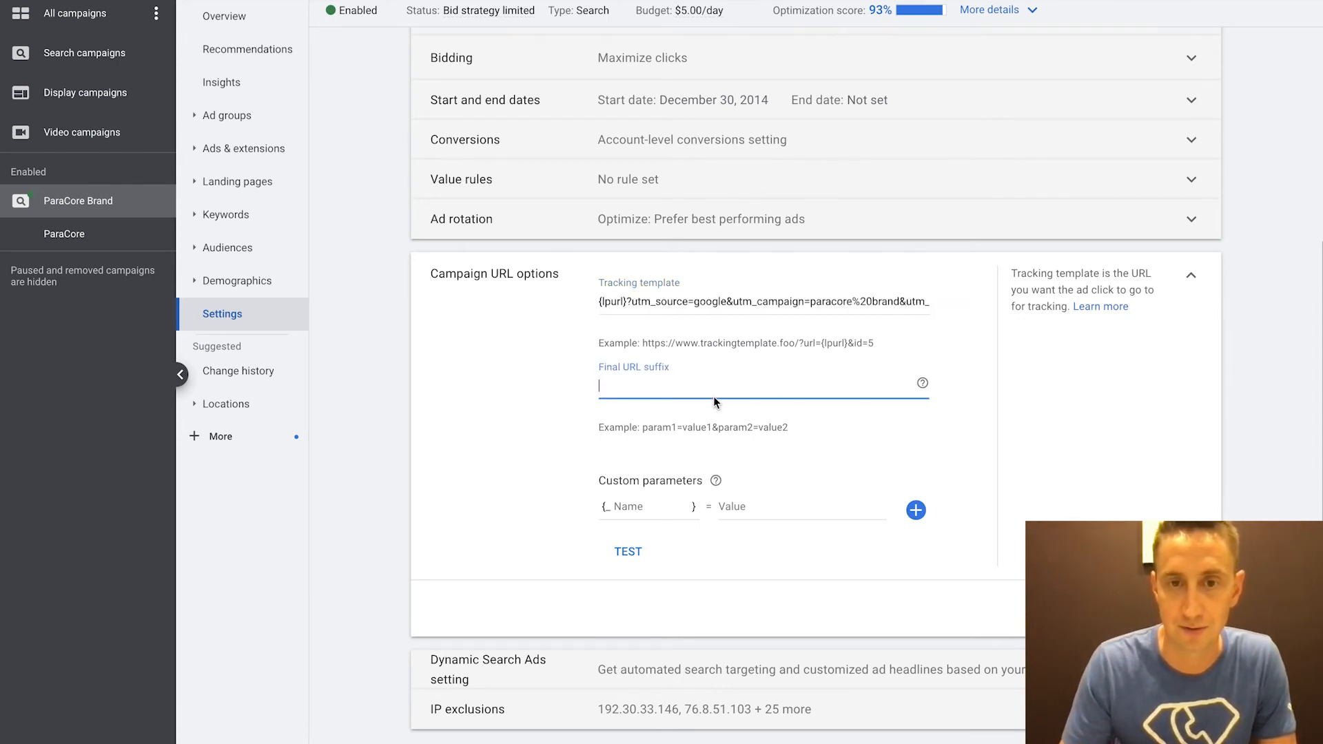
{"action": "left_click", "coordinate": [631, 304]}
{"action": "key", "text": "shift+Home"}
{"action": "key", "text": "BackSpace"}
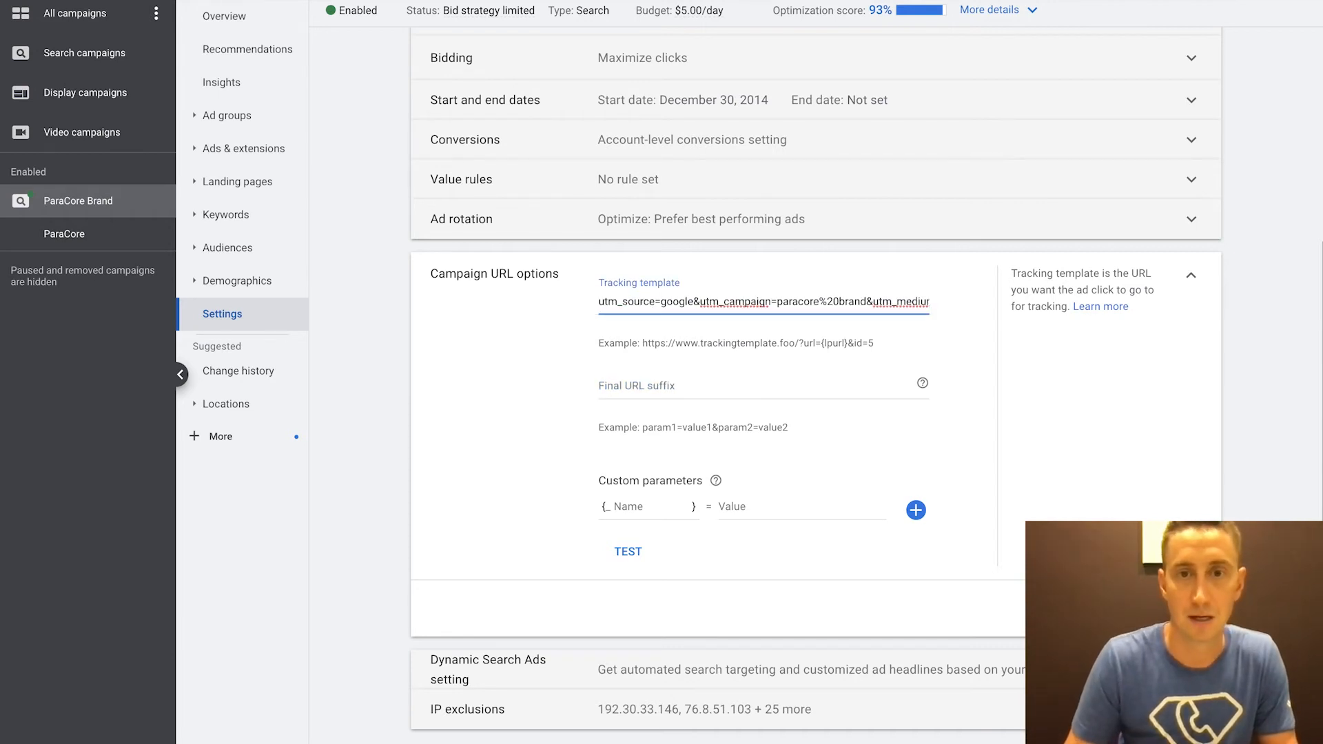
Step: Copy utm_source=google from the tracking template into the campaign's final URL suffix
{"action": "key", "text": "ctrl+shift+Right"}
{"action": "key", "text": "ctrl+shift+Right"}
{"action": "key", "text": "ctrl+shift+Right"}
{"action": "key", "text": "ctrl+c"}
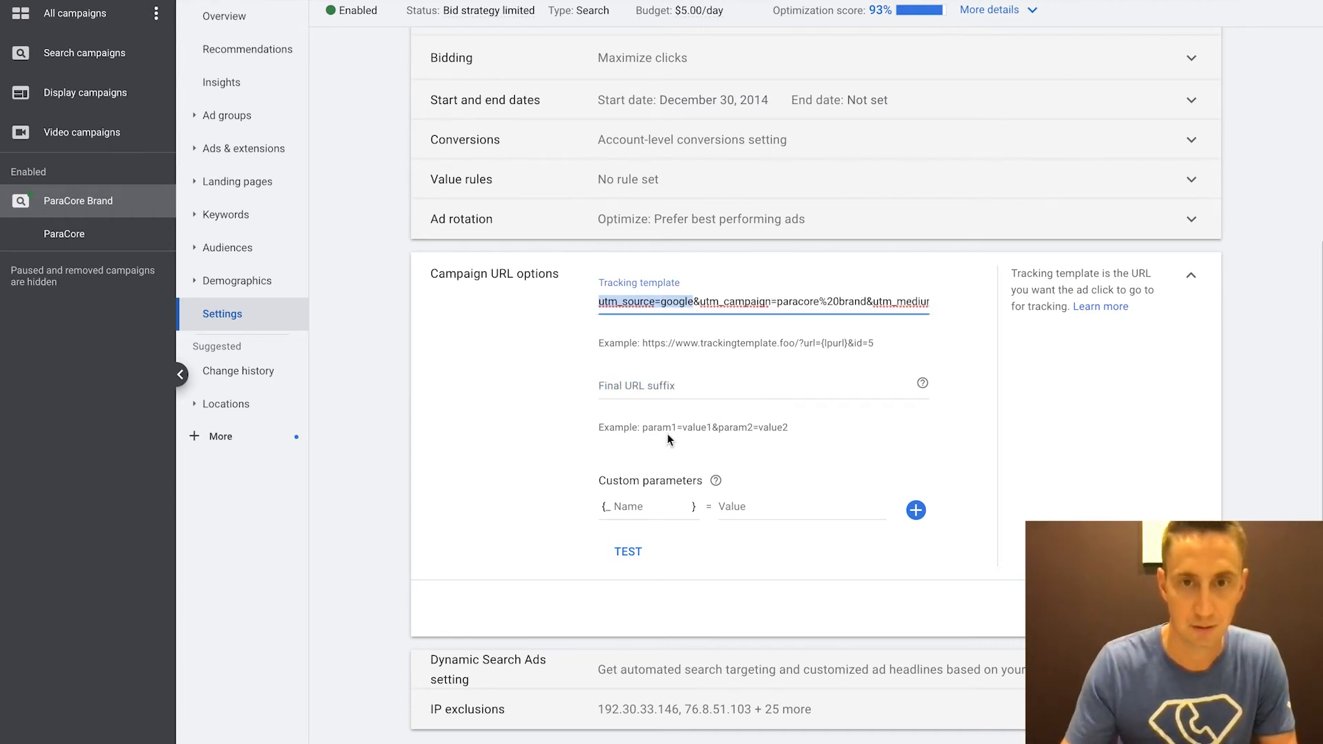
{"action": "left_click", "coordinate": [670, 390]}
{"action": "key", "text": "ctrl+v"}
{"action": "left_click", "coordinate": [514, 398]}
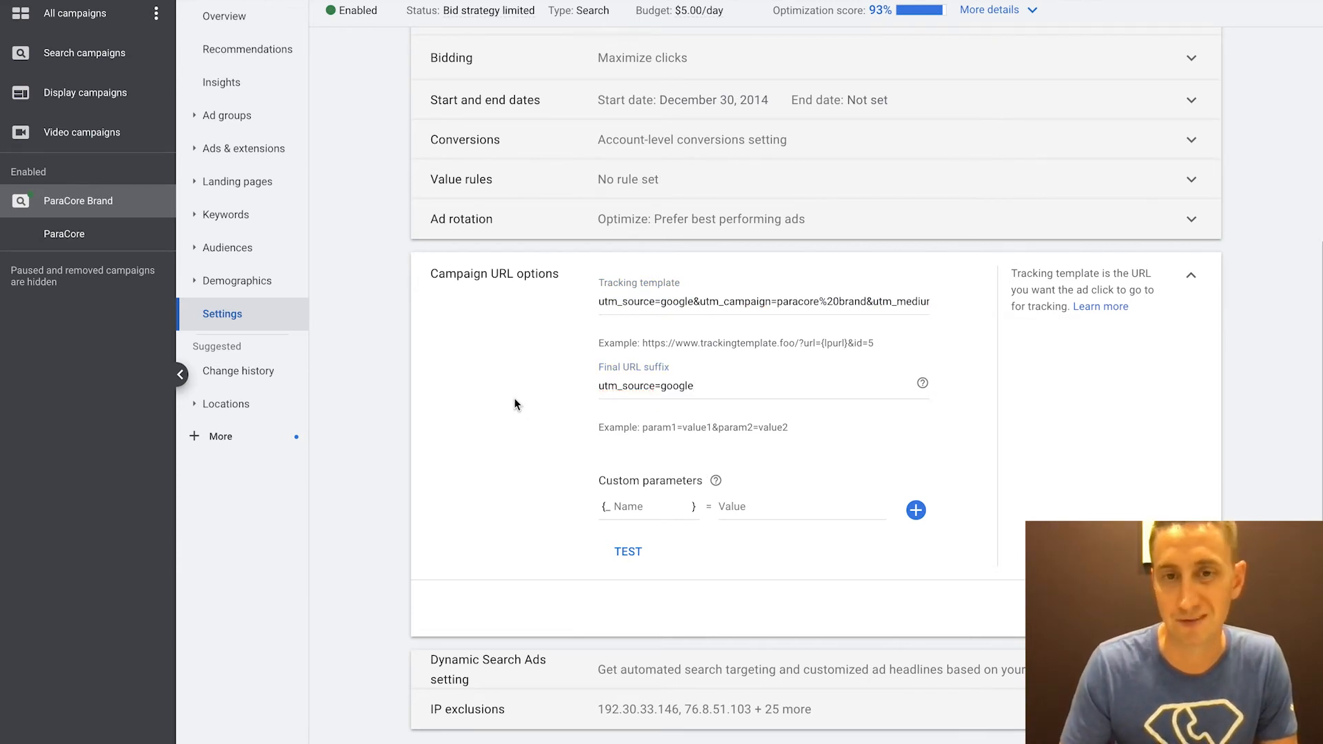
Step: Append &utm_campaign=paracore to the campaign's final URL suffix
{"action": "left_click", "coordinate": [705, 397]}
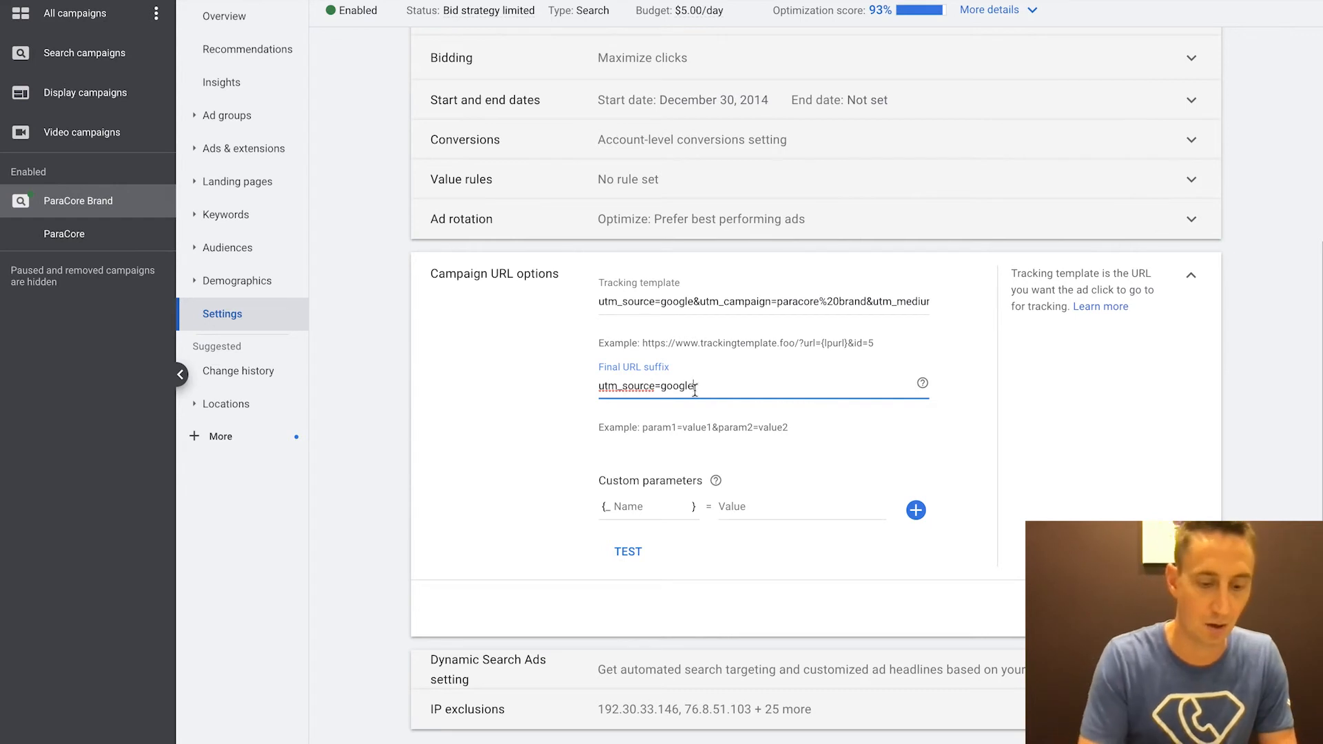
{"action": "type", "text": "&"}
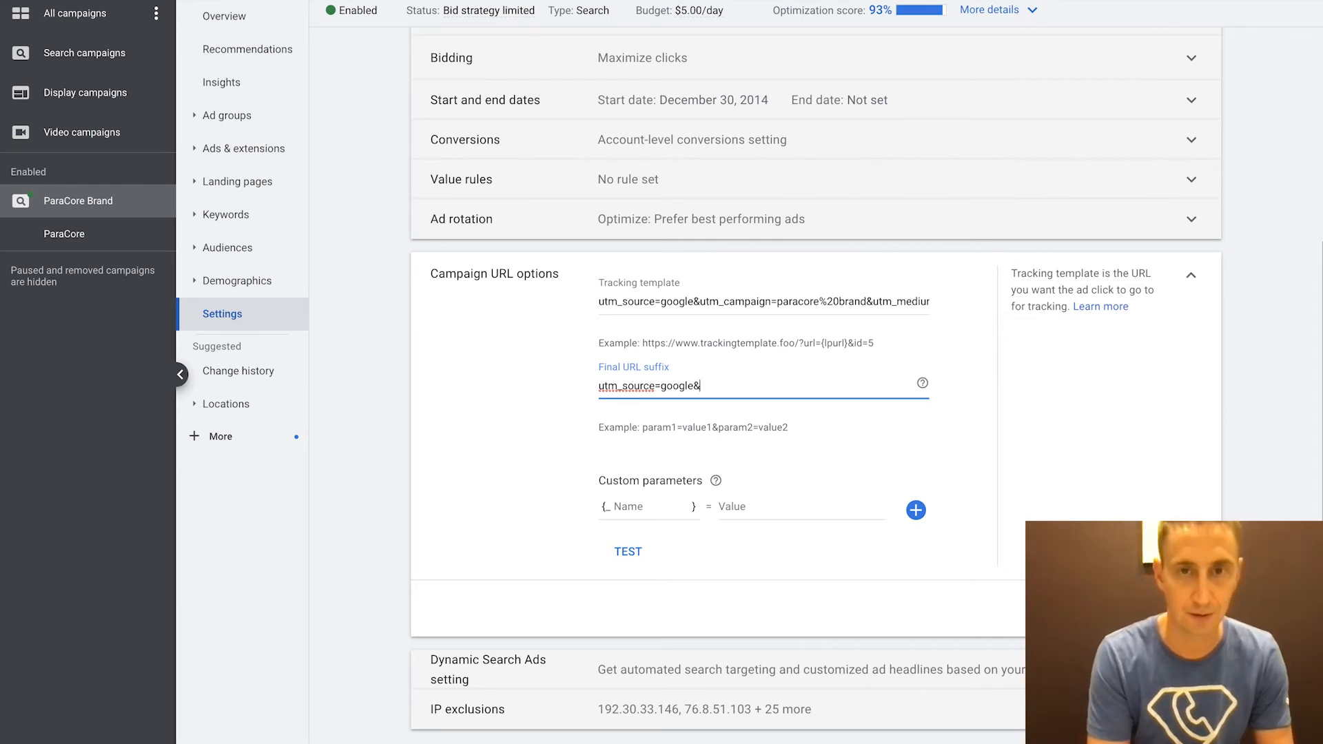
{"action": "type", "text": "utm_campaign"}
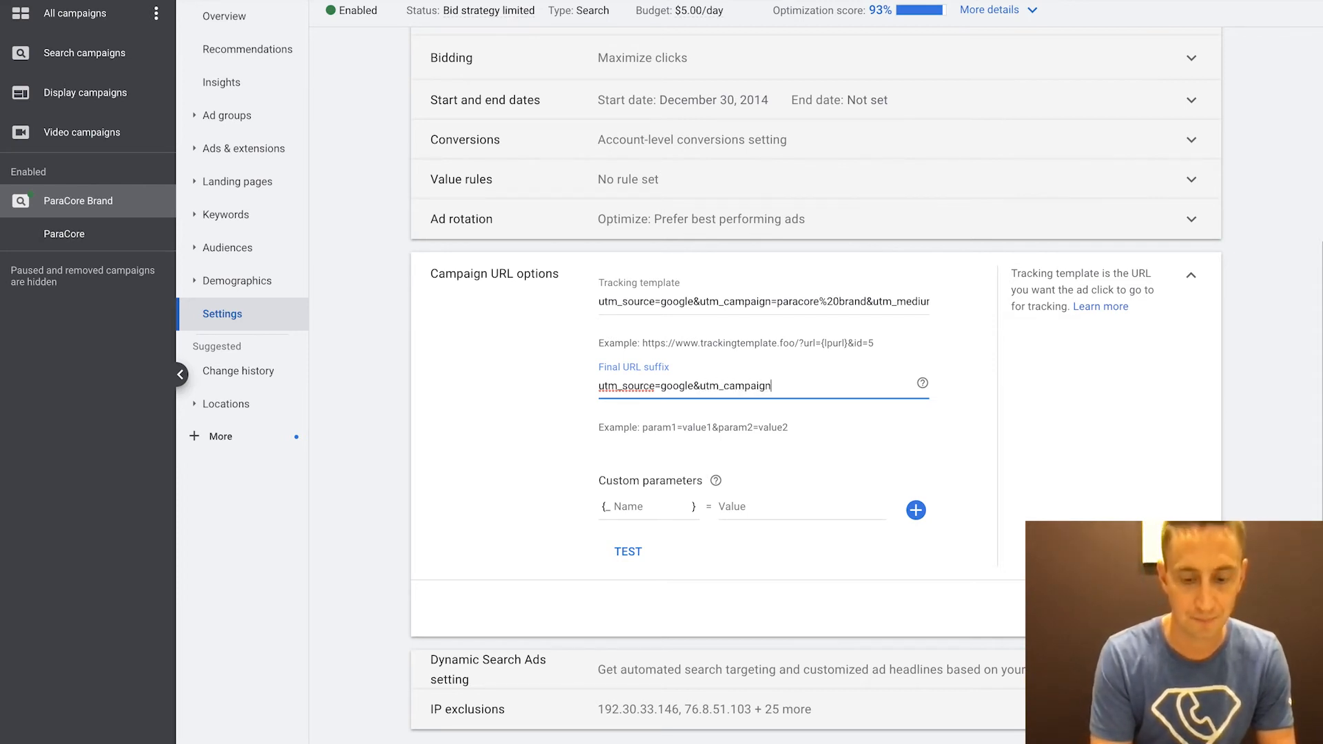
{"action": "type", "text": "=paracore"}
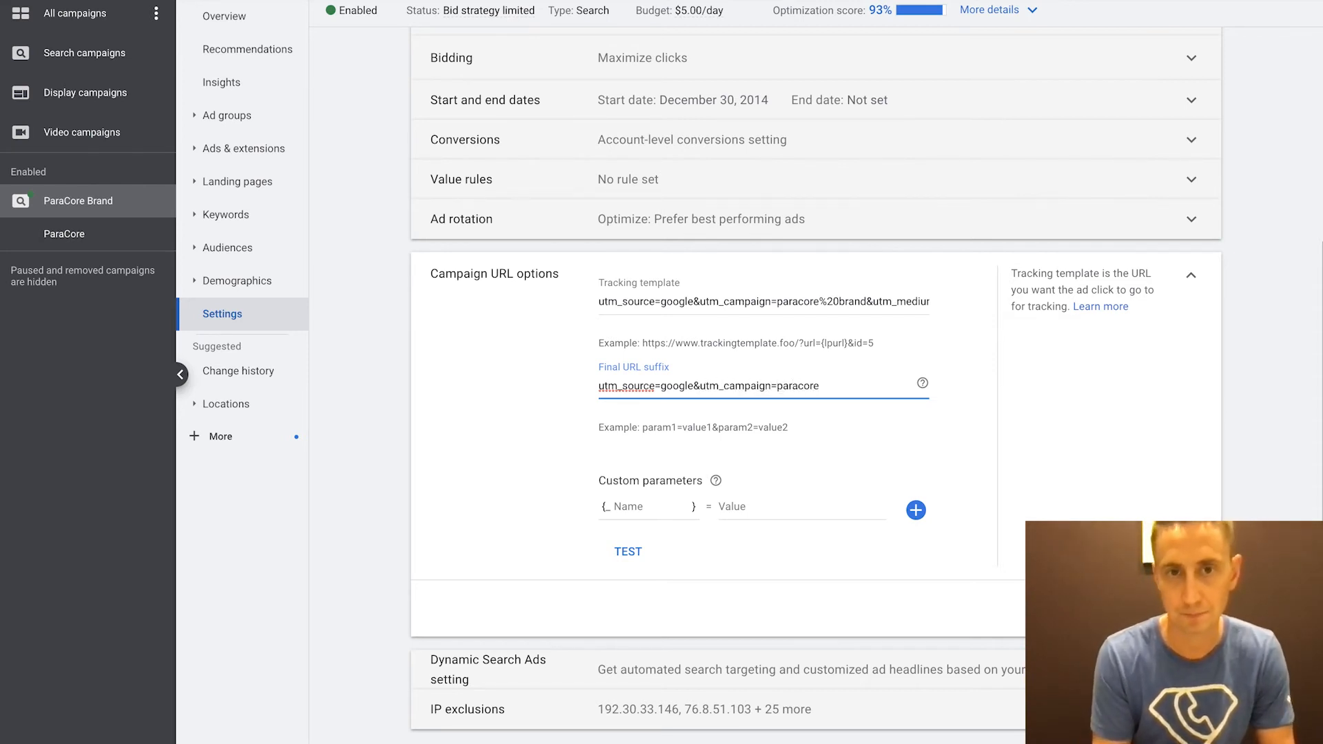
Step: Clear the final URL suffix and close the campaign URL options
{"action": "key", "text": "ctrl+a"}
{"action": "key", "text": "BackSpace"}
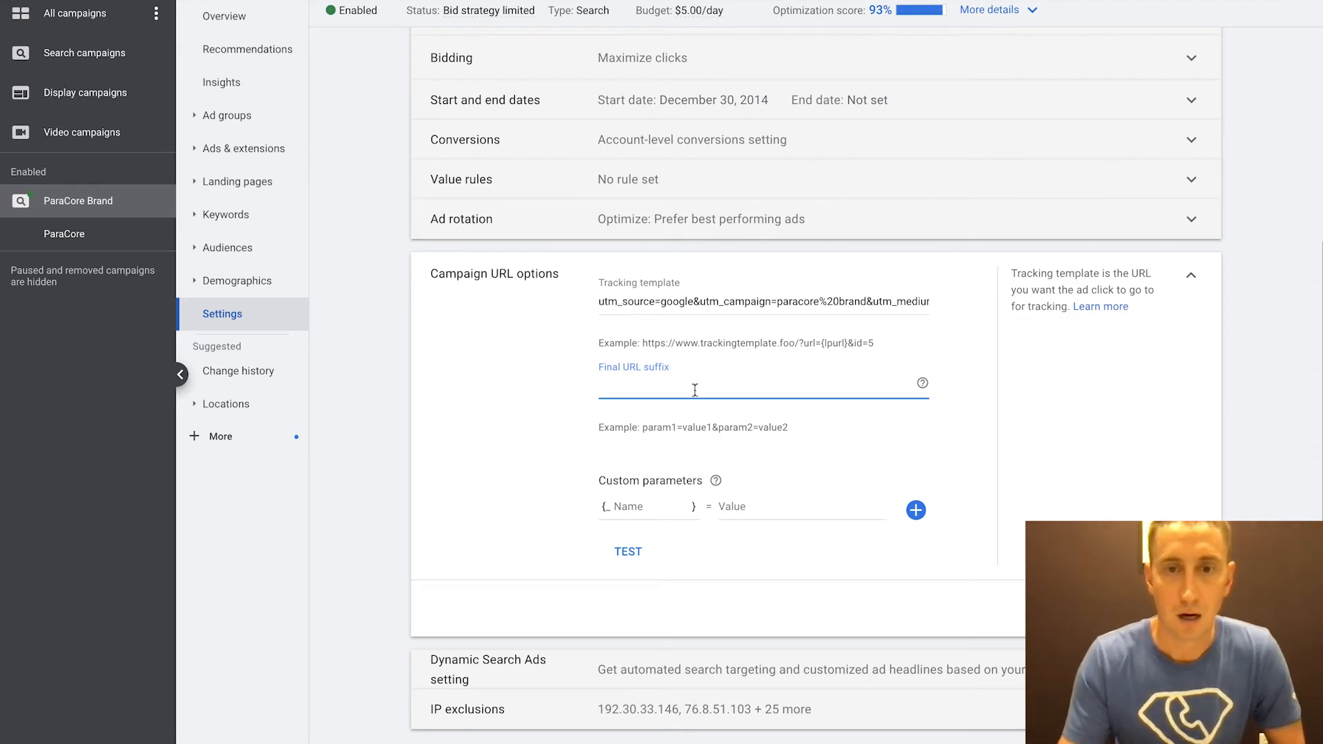
{"action": "left_click", "coordinate": [559, 393]}
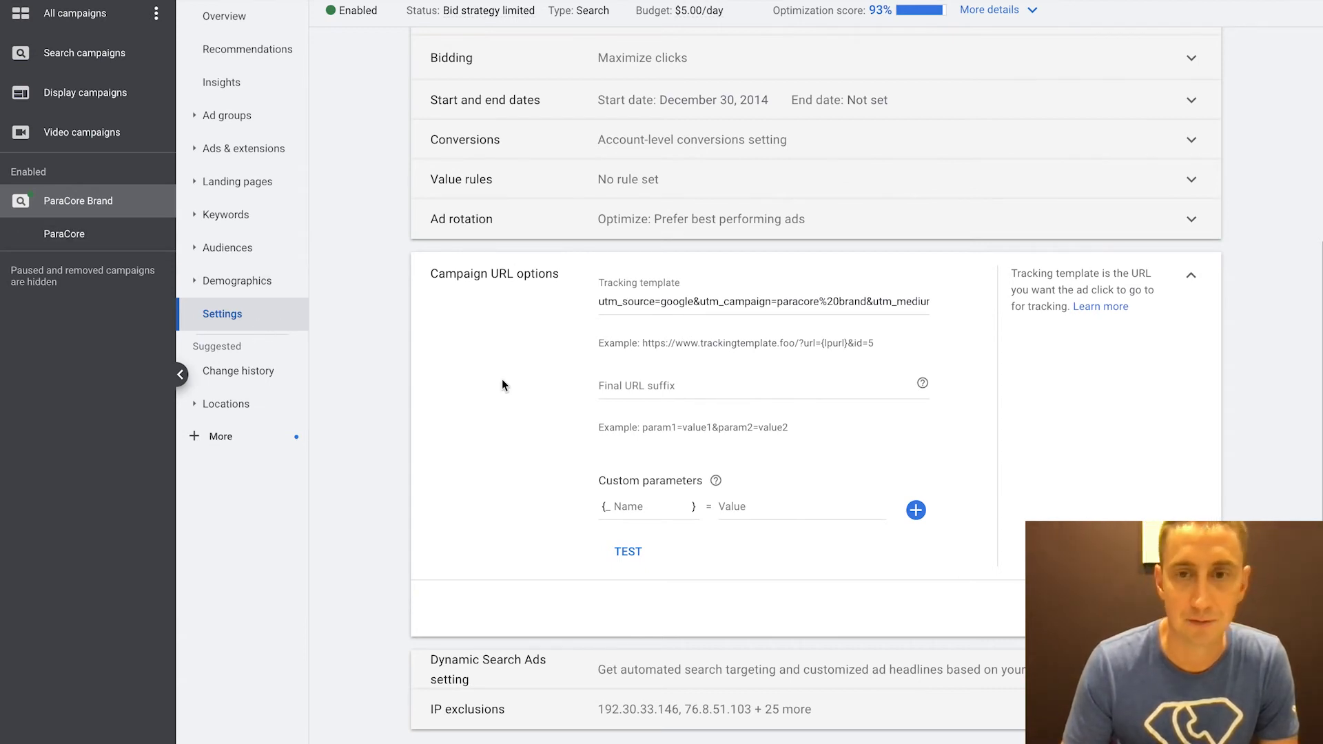
{"action": "left_click", "coordinate": [1120, 609]}
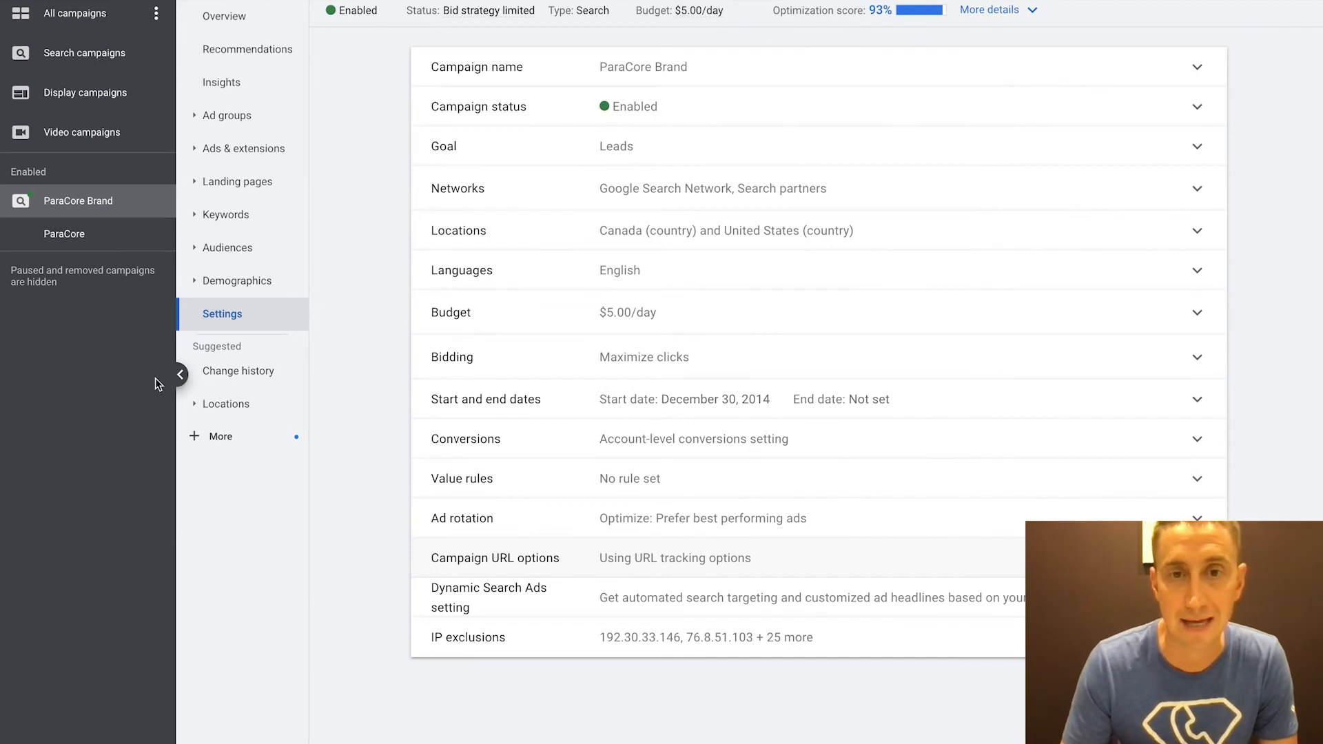
Step: Open the ParaCore ad group's additional settings and examine its tracking template, final URL suffix and custom parameter options
{"action": "left_click", "coordinate": [71, 238]}
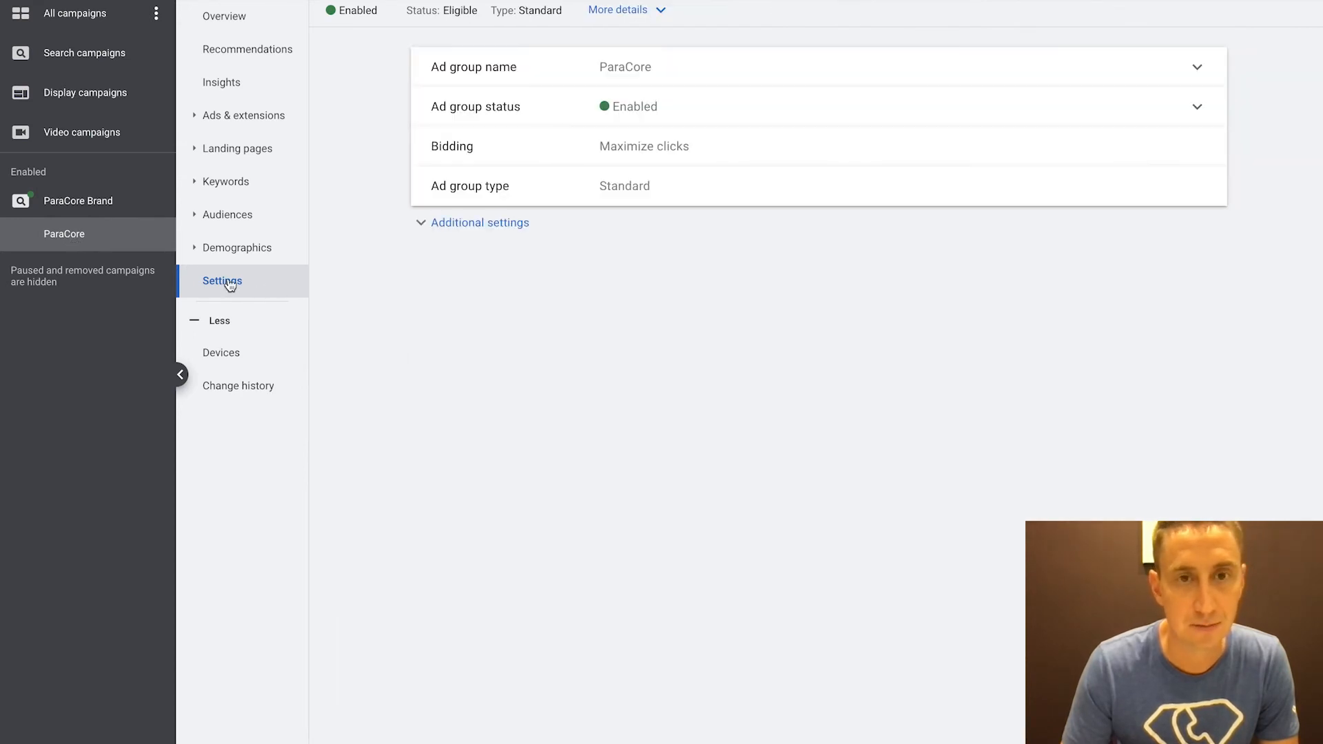
{"action": "left_click", "coordinate": [427, 231]}
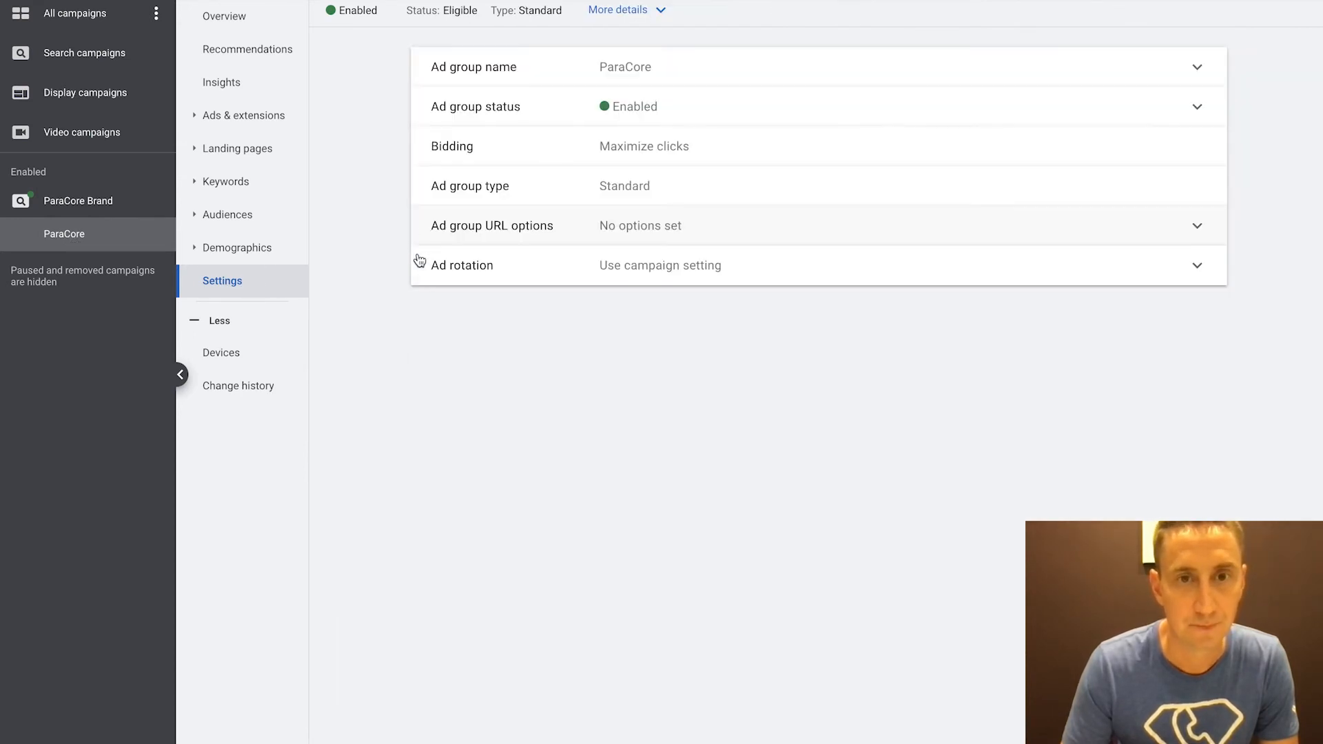
{"action": "left_click", "coordinate": [514, 226]}
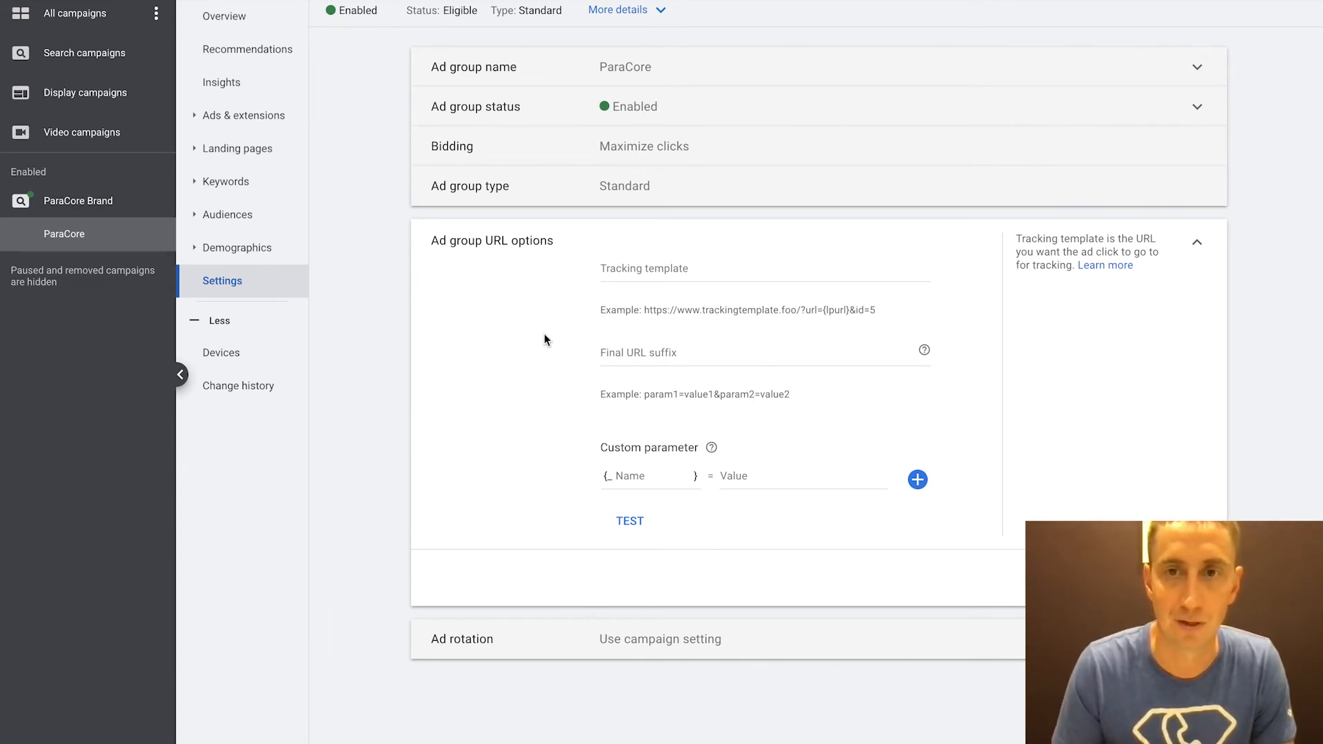
{"action": "left_click", "coordinate": [636, 274]}
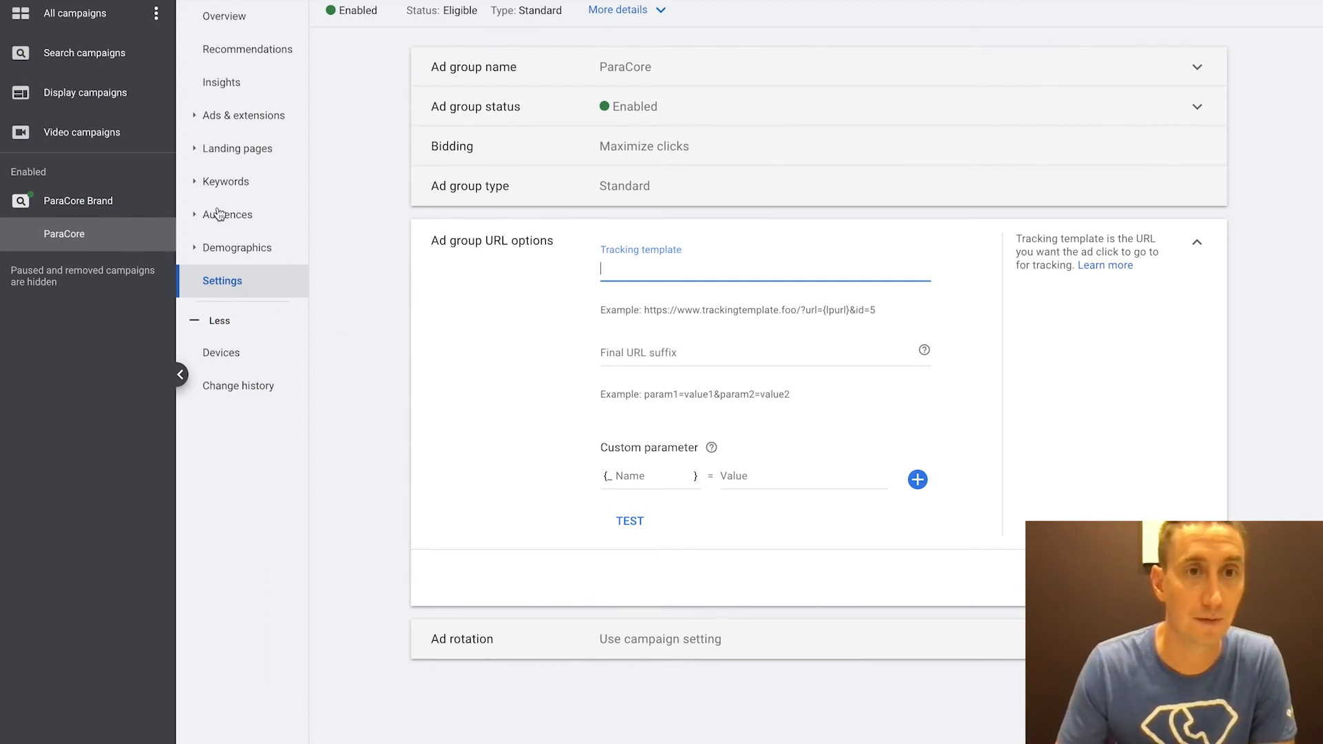
Step: Open the ad group's first expanded text ad for editing and expand its ad URL options
{"action": "left_click", "coordinate": [241, 119]}
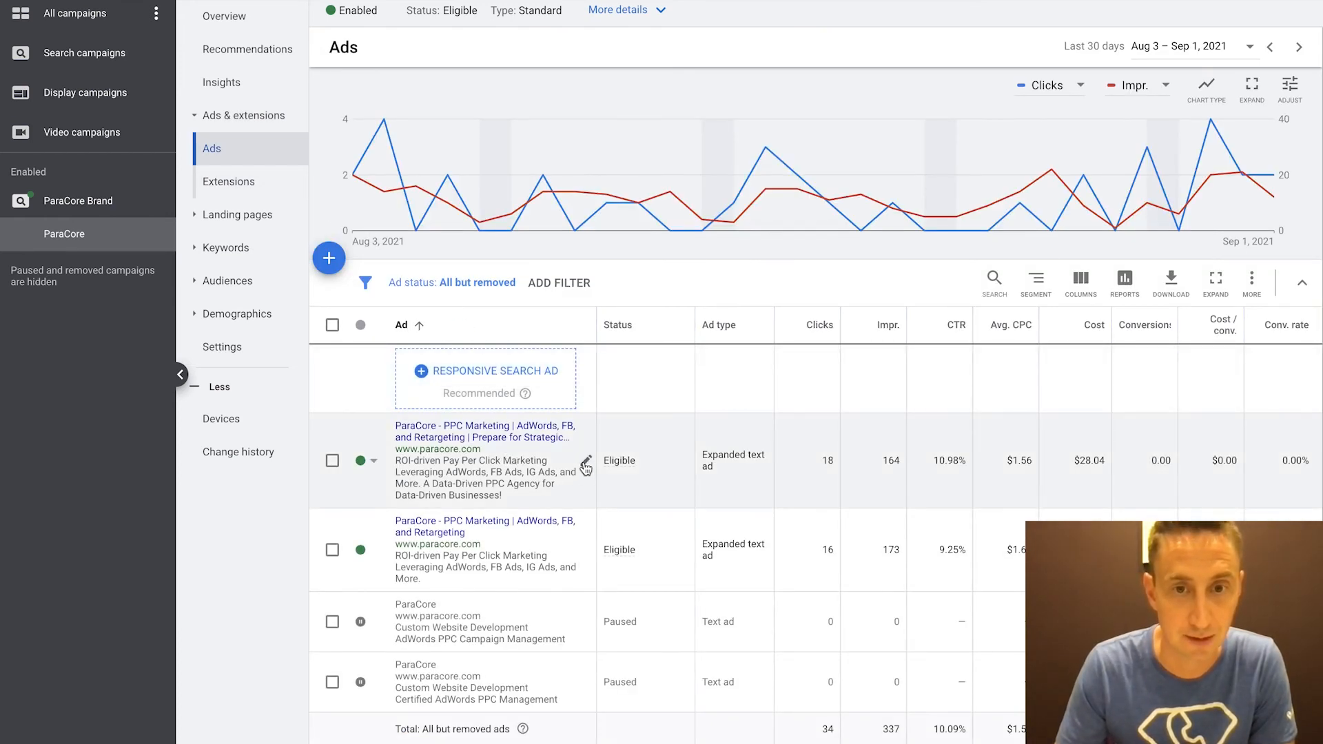
{"action": "left_click", "coordinate": [586, 463]}
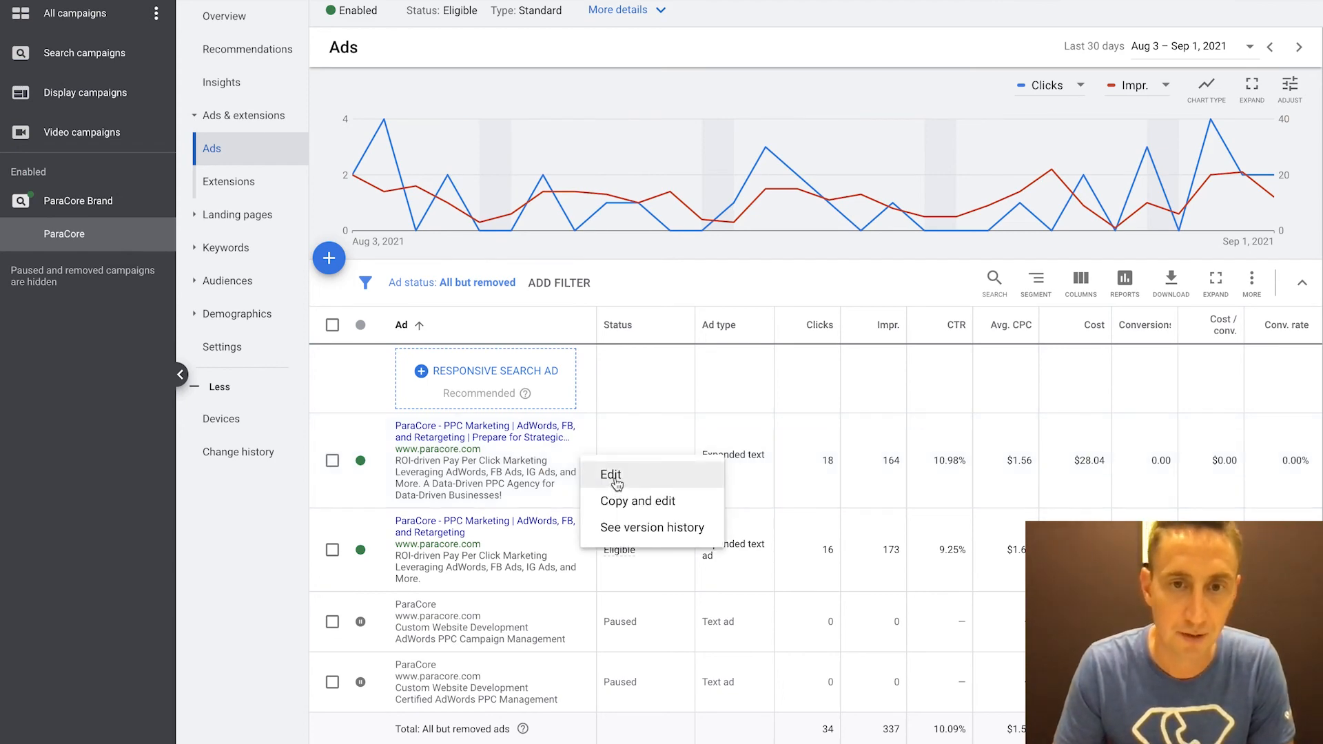
{"action": "left_click", "coordinate": [612, 477]}
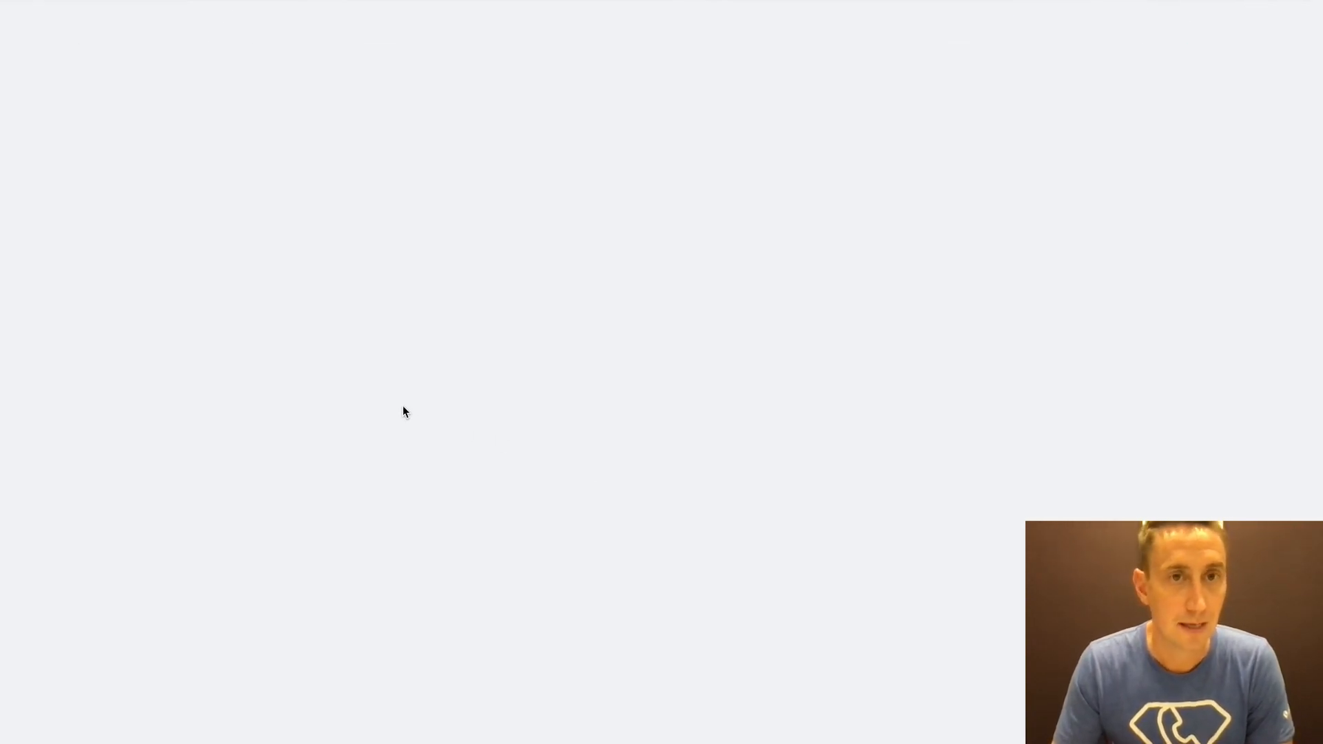
{"action": "scroll", "coordinate": [376, 461], "scroll_direction": "down", "scroll_amount": 2}
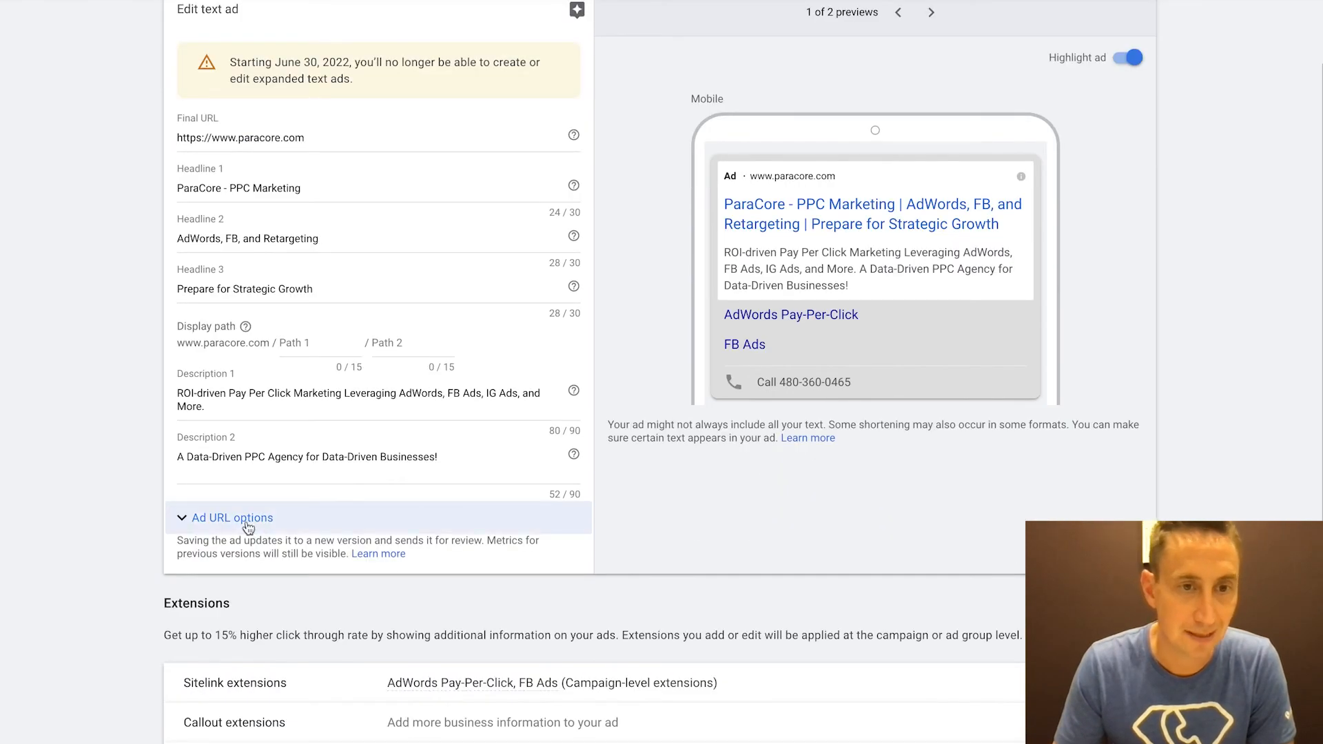
{"action": "left_click", "coordinate": [330, 520]}
{"action": "scroll", "coordinate": [482, 454], "scroll_direction": "down", "scroll_amount": 4}
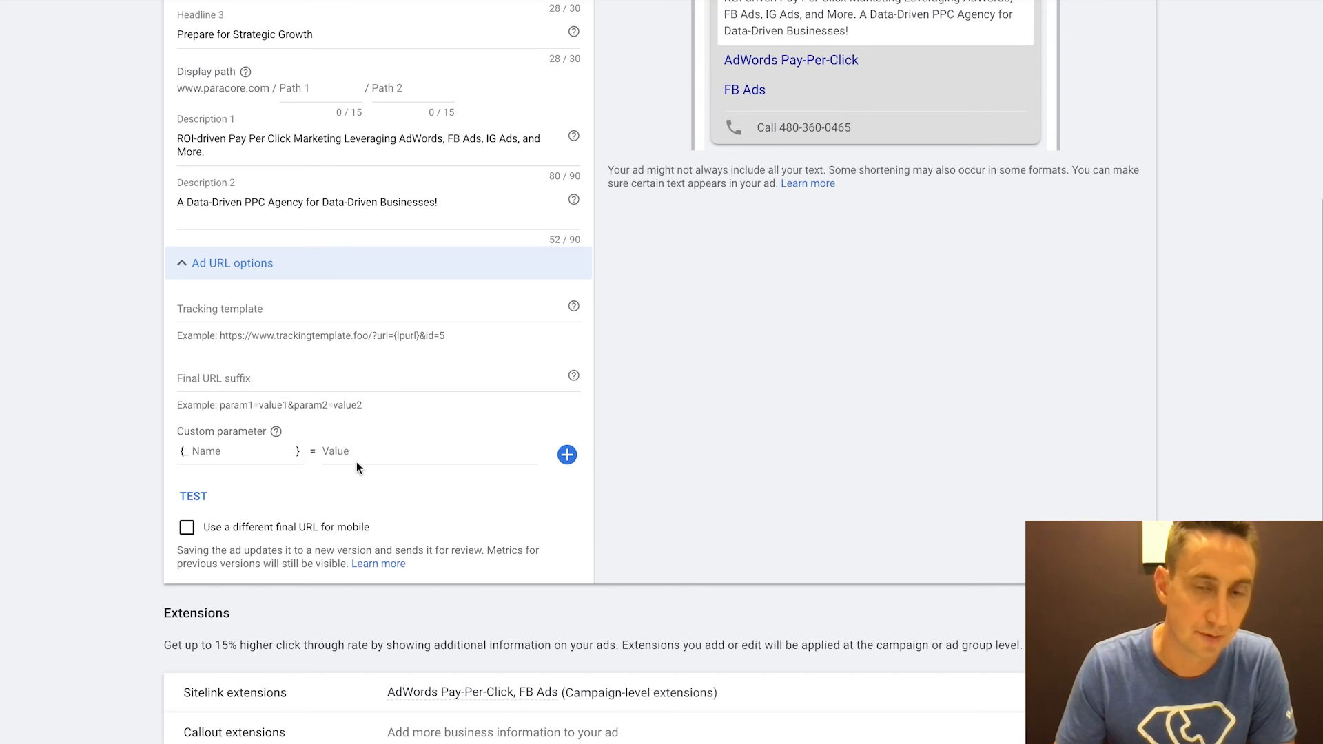
{"action": "scroll", "coordinate": [493, 380], "scroll_direction": "up", "scroll_amount": 1}
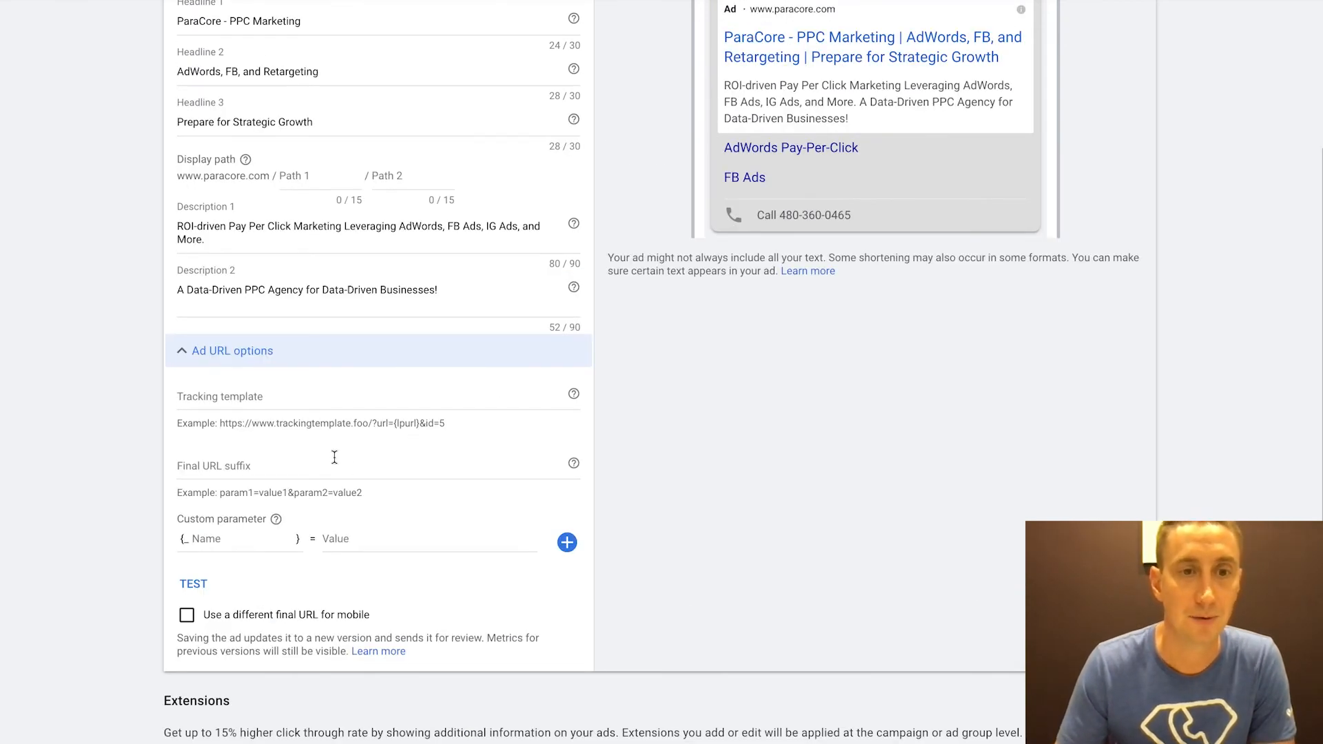
Step: Enter {lpurl}?utm_campaign=my_campaign as the ad's tracking template
{"action": "left_click", "coordinate": [276, 397]}
{"action": "type", "text": "{"}
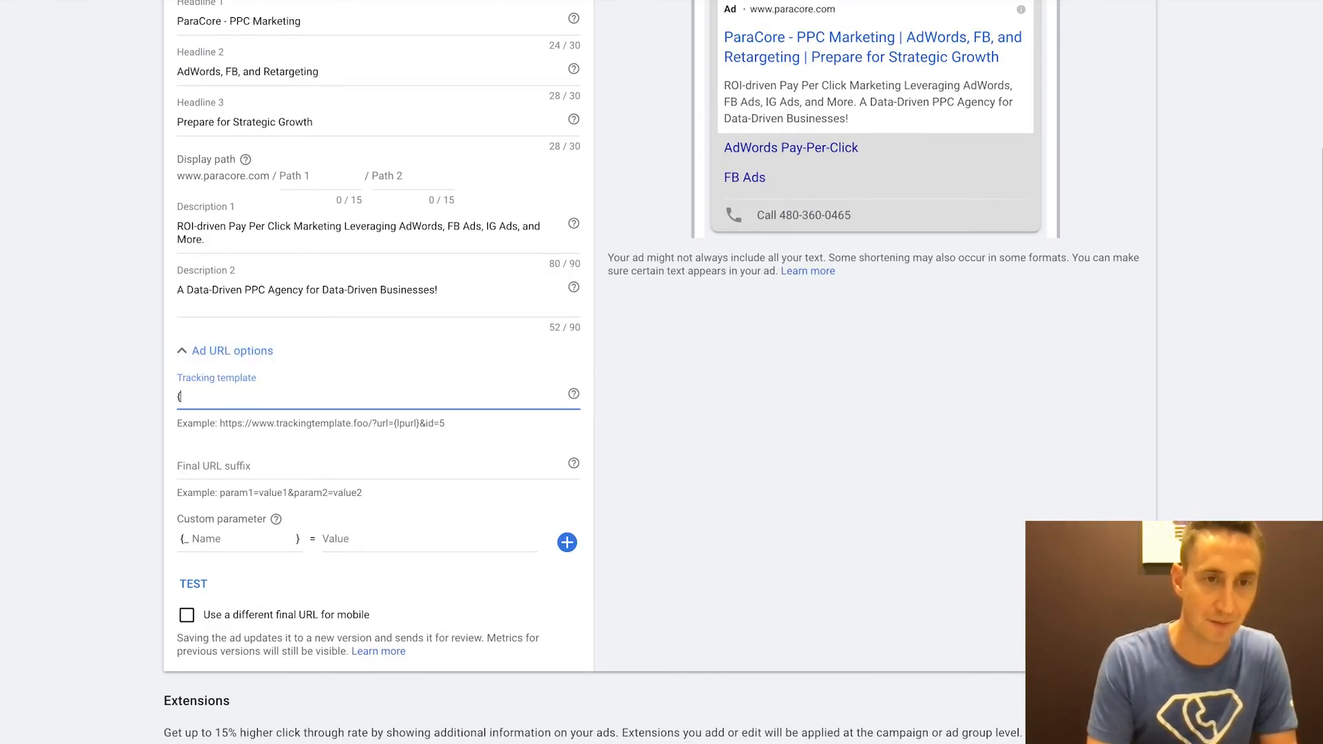
{"action": "type", "text": "lpu"}
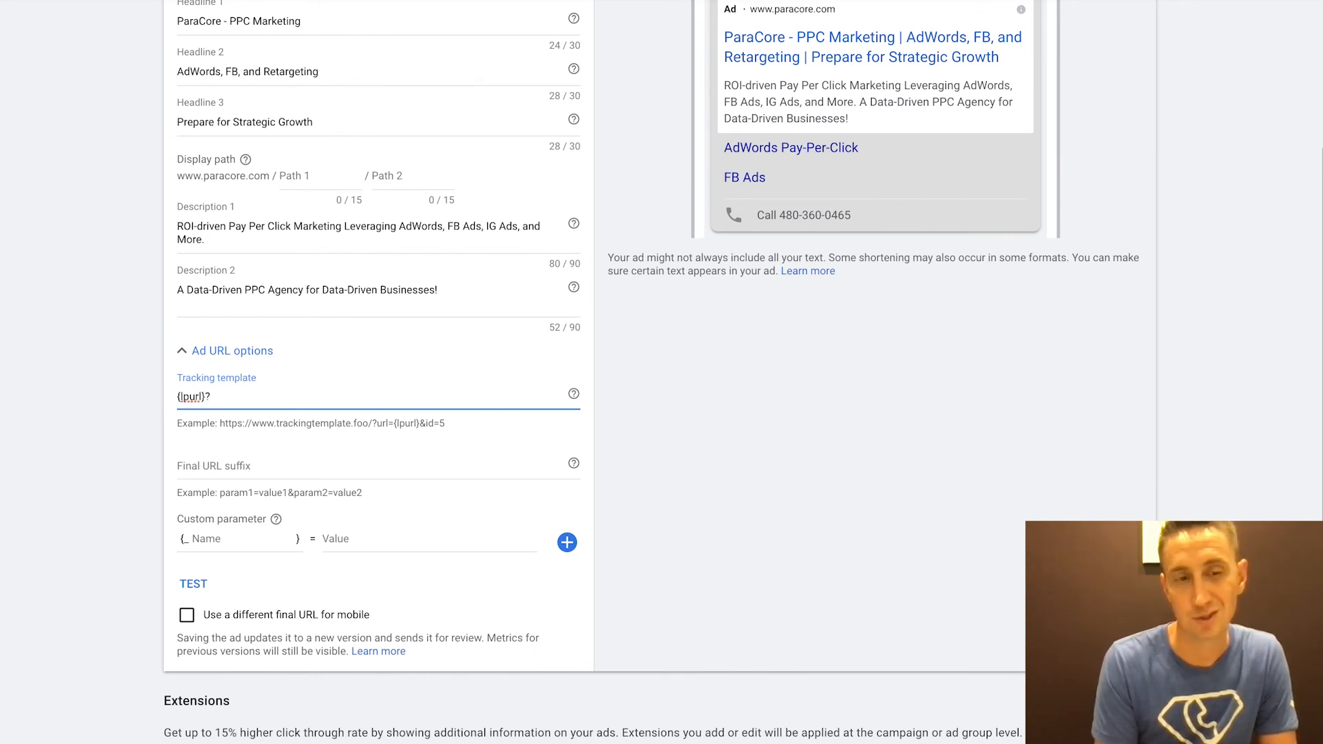
{"action": "type", "text": "rl}?"}
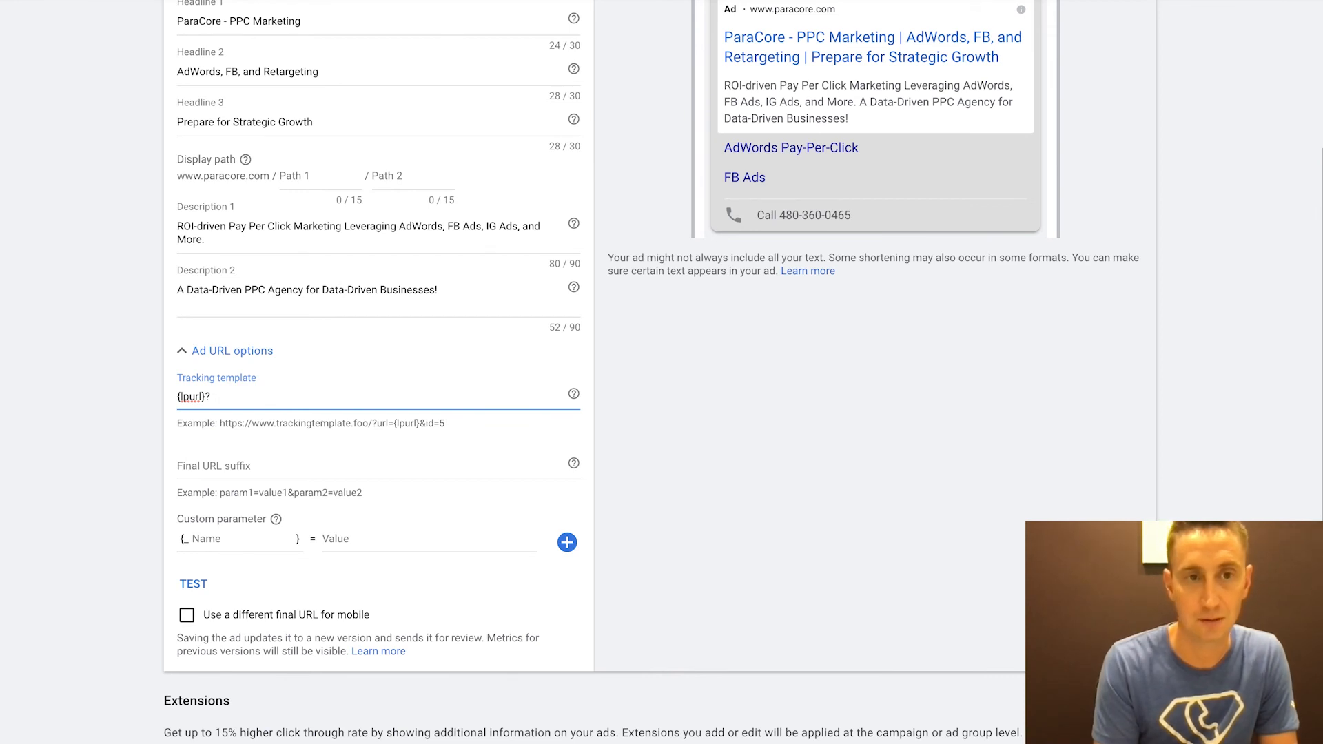
{"action": "type", "text": "utm_campaign"}
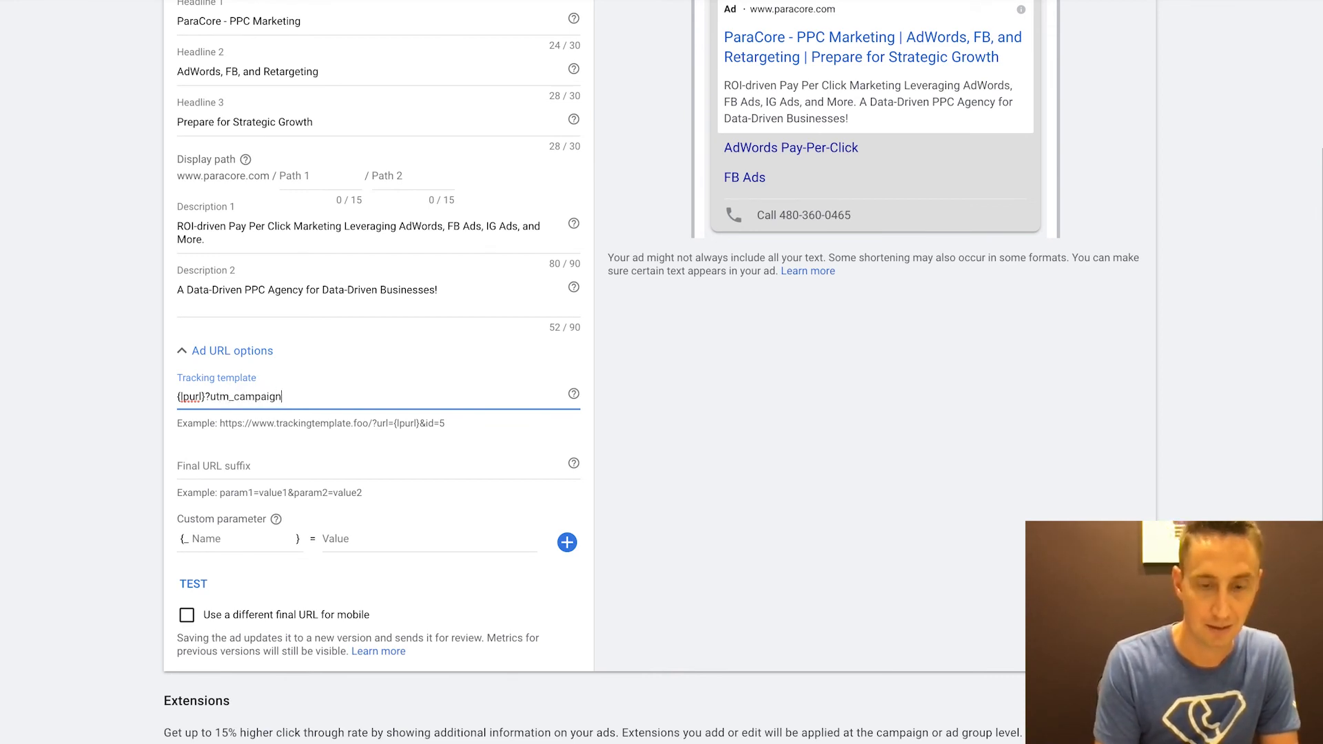
{"action": "type", "text": "=custo"}
{"action": "key", "text": "BackSpace"}
{"action": "key", "text": "BackSpace"}
{"action": "key", "text": "BackSpace"}
{"action": "key", "text": "BackSpace"}
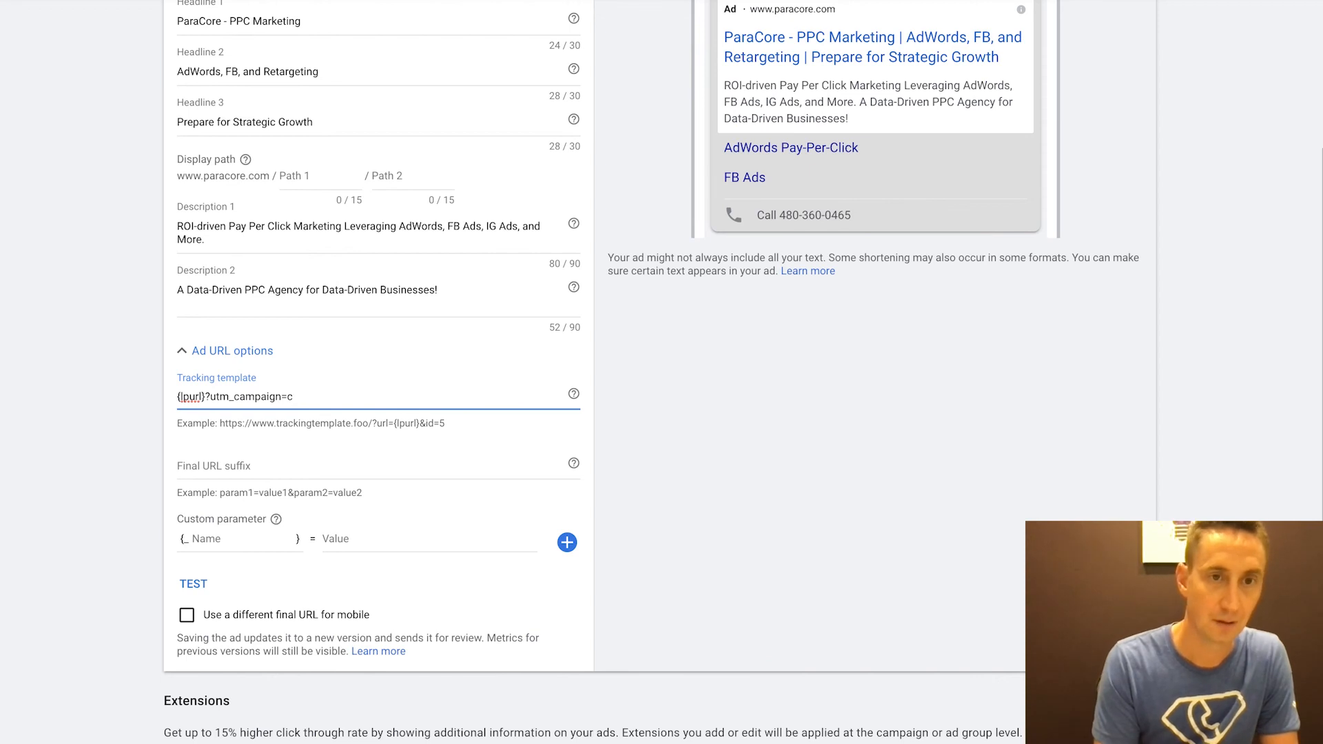
{"action": "type", "text": "my_campaign"}
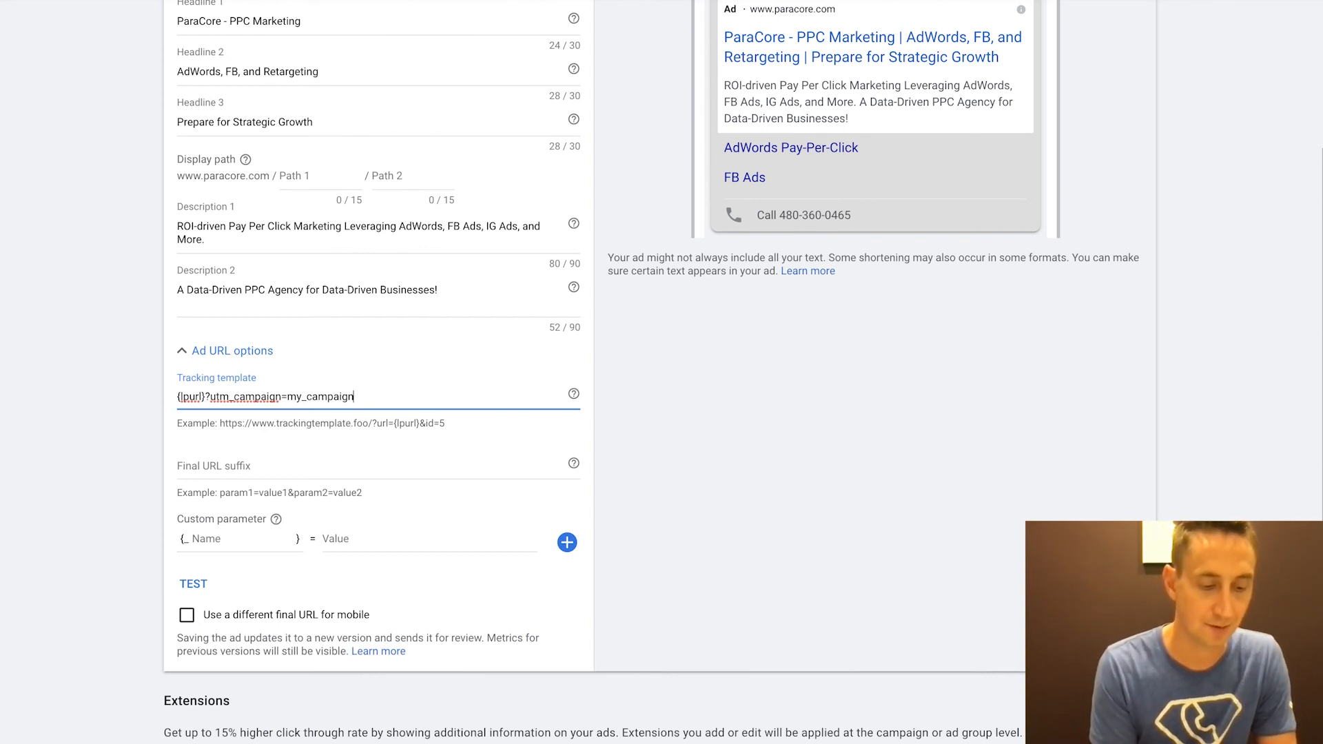
Step: Try a %20 encoded space in the ad's utm_campaign value and take it out again
{"action": "type", "text": "%20"}
{"action": "key", "text": "BackSpace"}
{"action": "key", "text": "BackSpace"}
{"action": "key", "text": "BackSpace"}
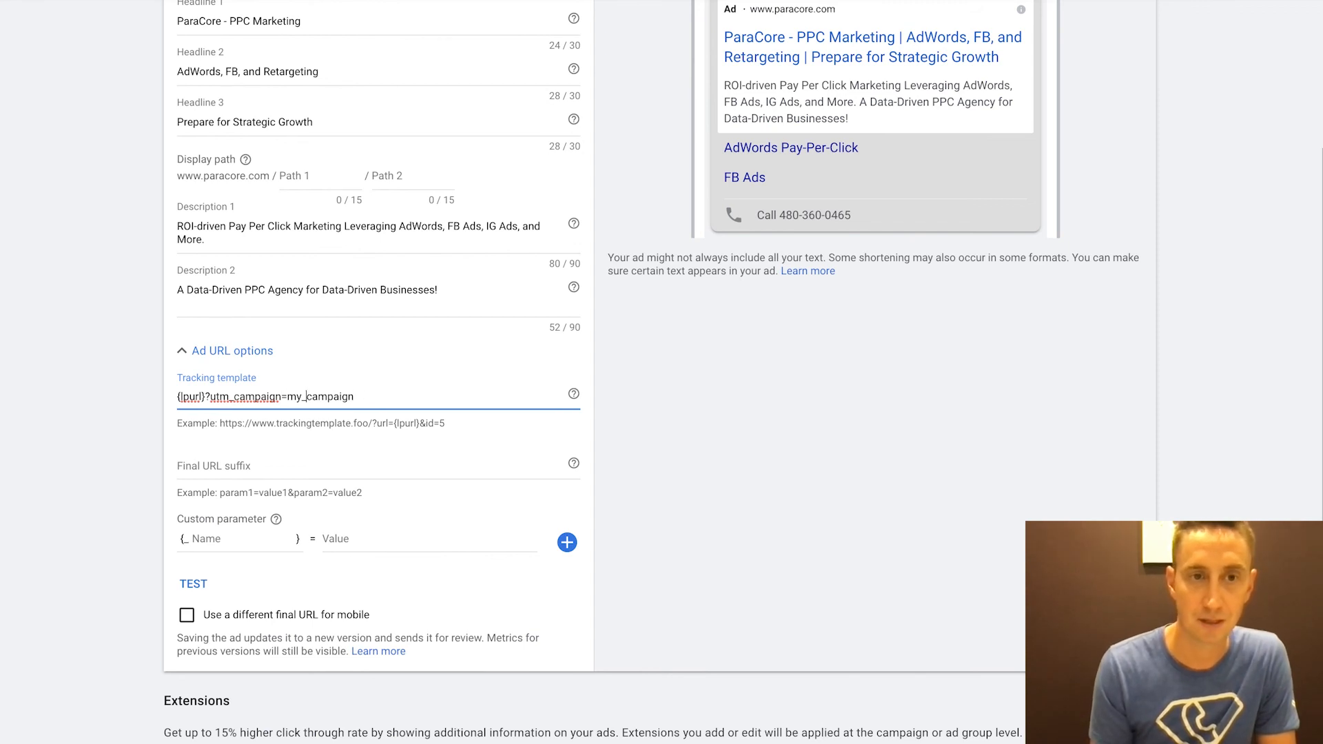
Step: Change the ad's utm_campaign value to my%20campaign and append &utm_source=google to the tracking template
{"action": "key", "text": "BackSpace"}
{"action": "type", "text": "%20campaign"}
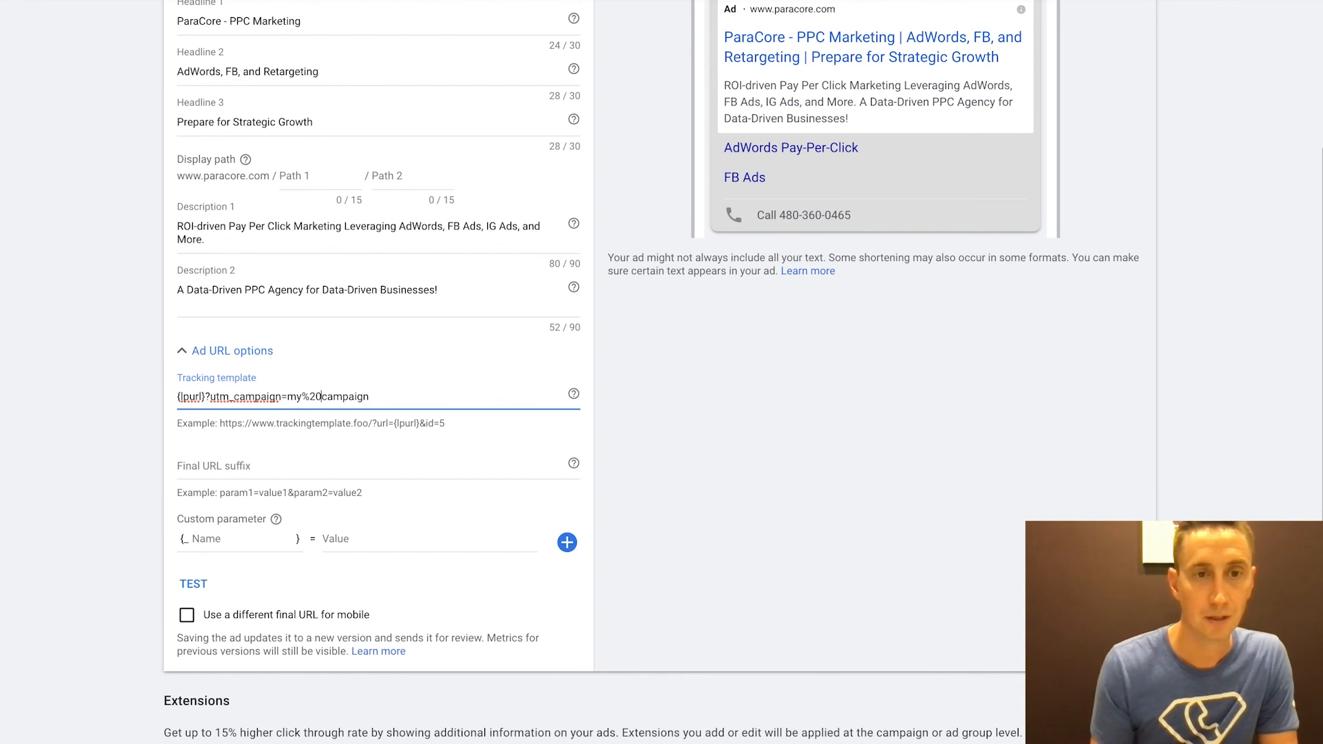
{"action": "type", "text": "&"}
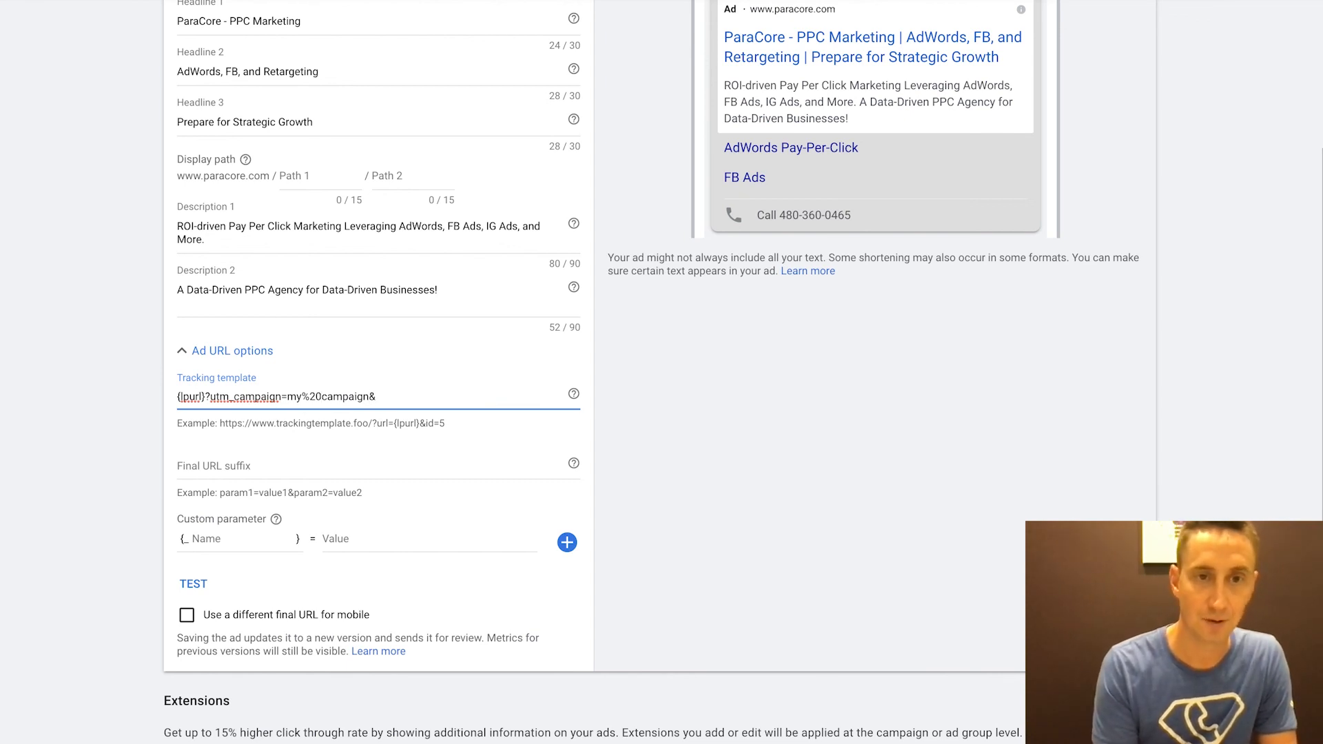
{"action": "type", "text": "utm_medium"}
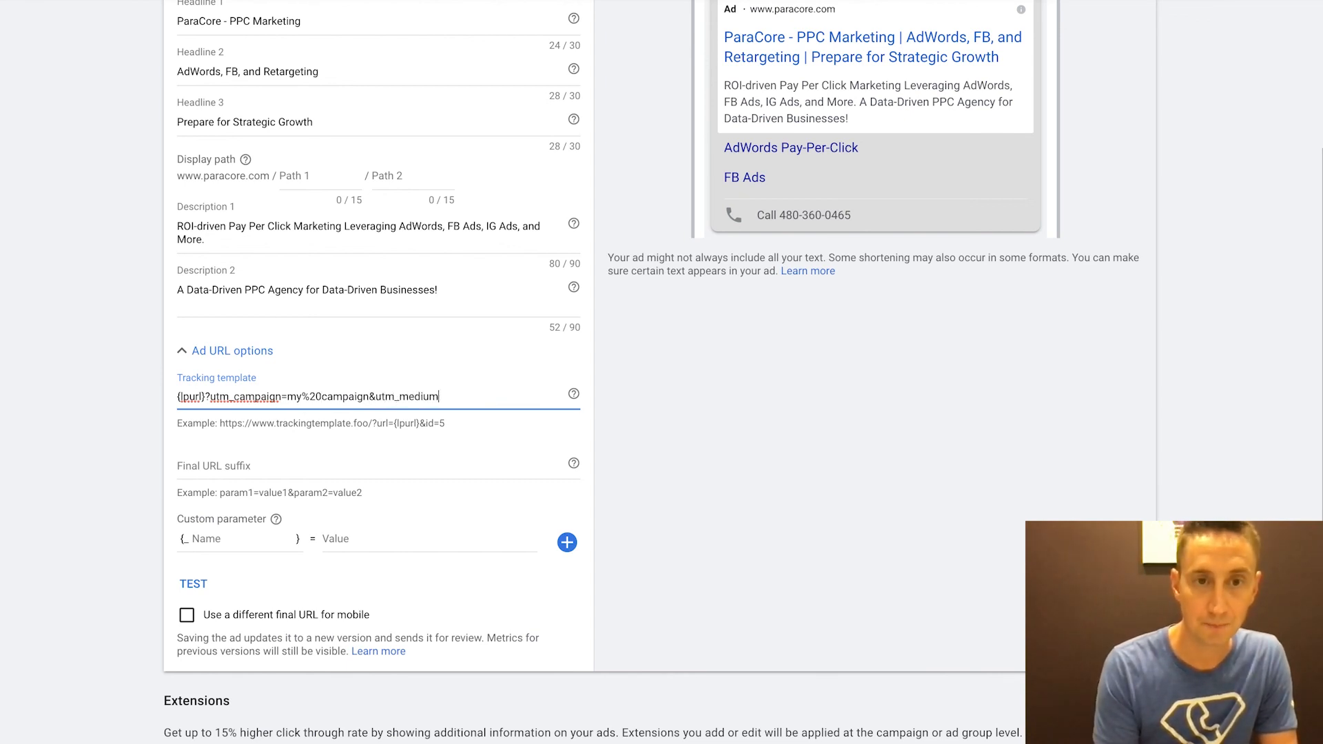
{"action": "key", "text": "BackSpace"}
{"action": "key", "text": "BackSpace"}
{"action": "key", "text": "BackSpace"}
{"action": "key", "text": "BackSpace"}
{"action": "key", "text": "BackSpace"}
{"action": "key", "text": "BackSpace"}
{"action": "type", "text": "sour"}
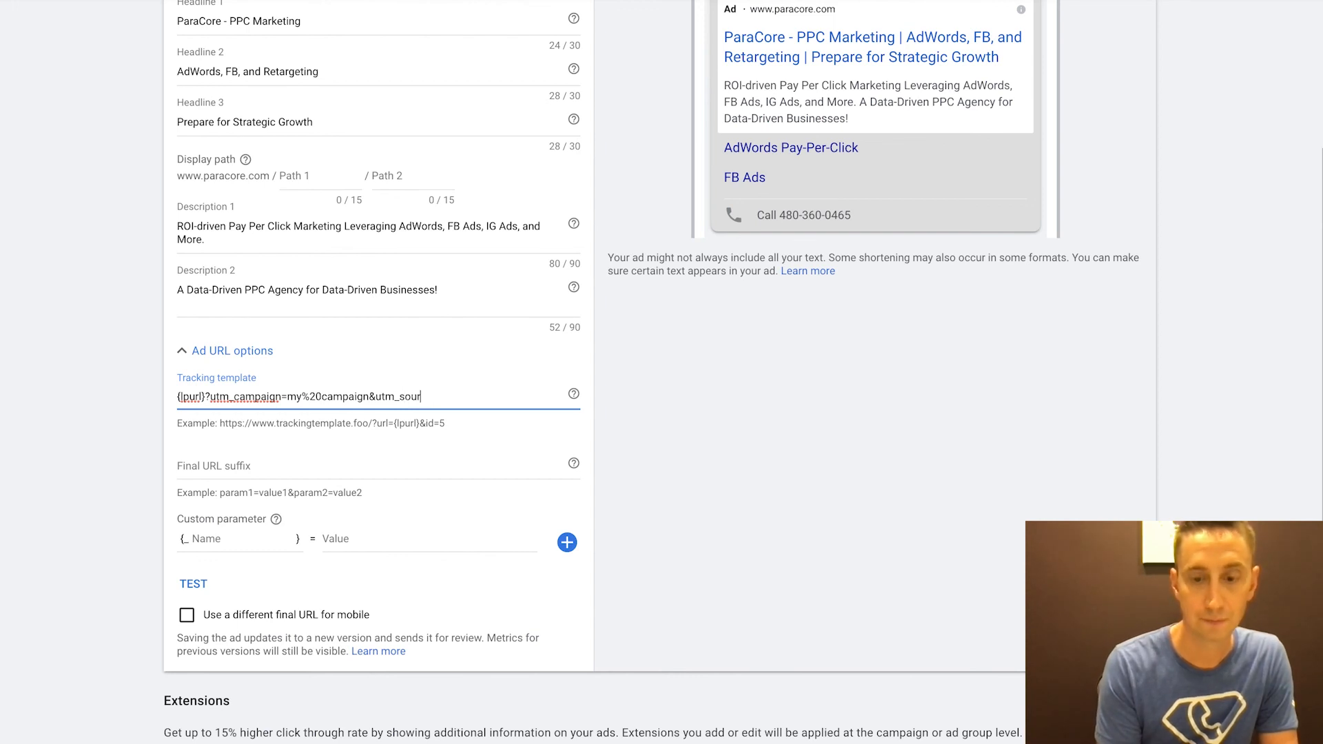
{"action": "type", "text": "ce=google"}
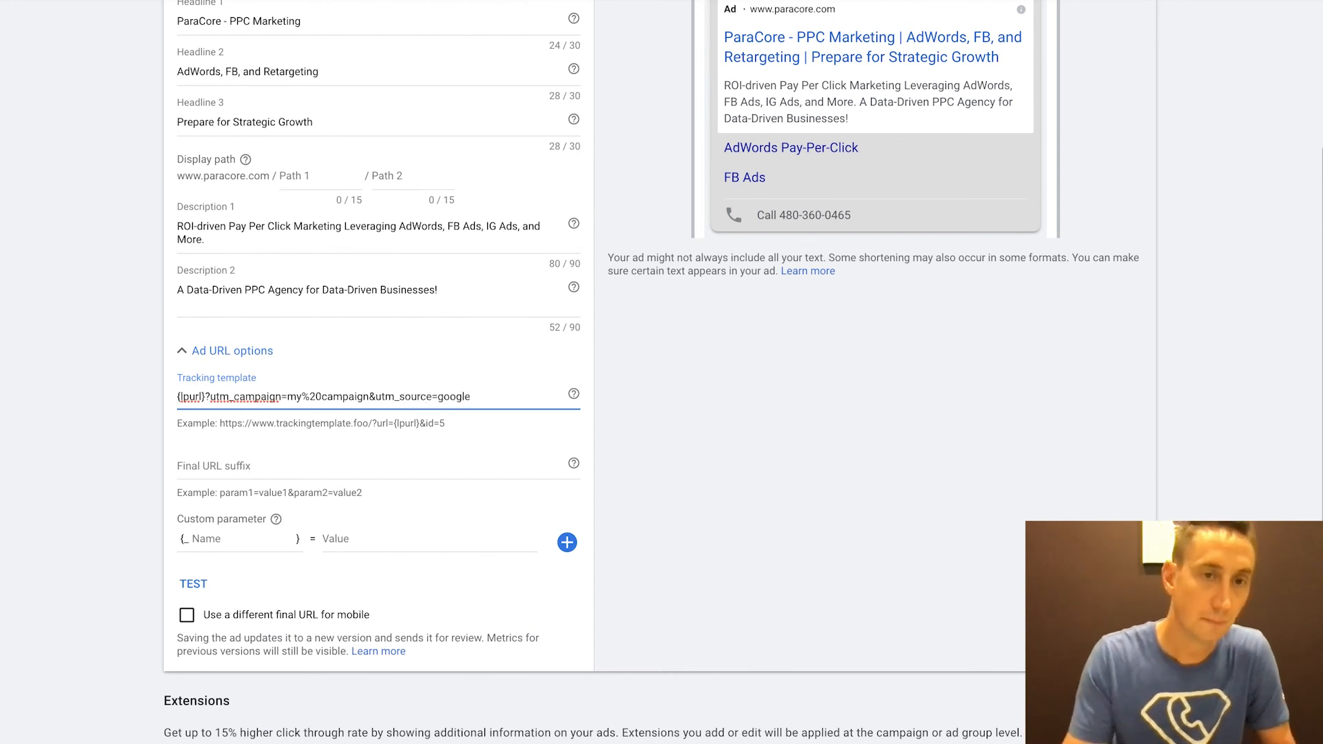
Step: Cancel editing the text ad and leave its editor without saving the tracking template changes
{"action": "scroll", "coordinate": [372, 414], "scroll_direction": "down", "scroll_amount": 1}
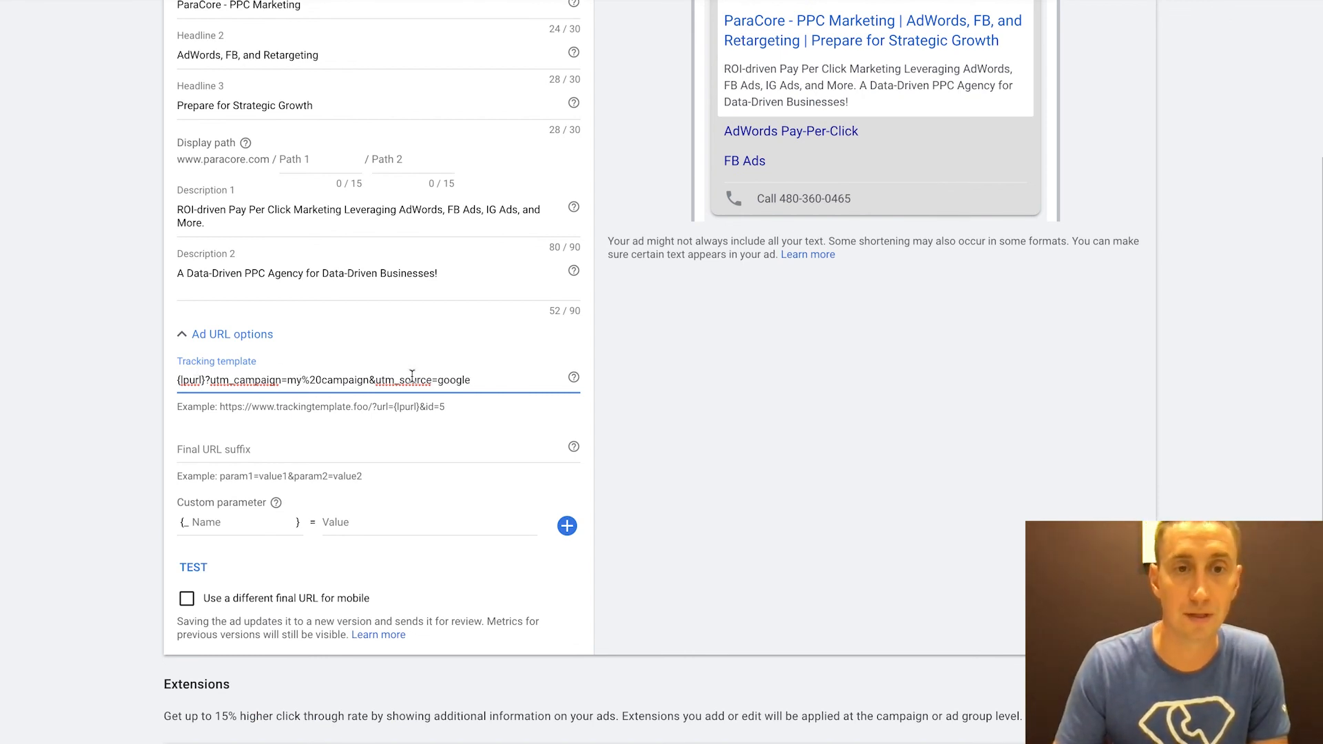
{"action": "scroll", "coordinate": [404, 459], "scroll_direction": "down", "scroll_amount": 3}
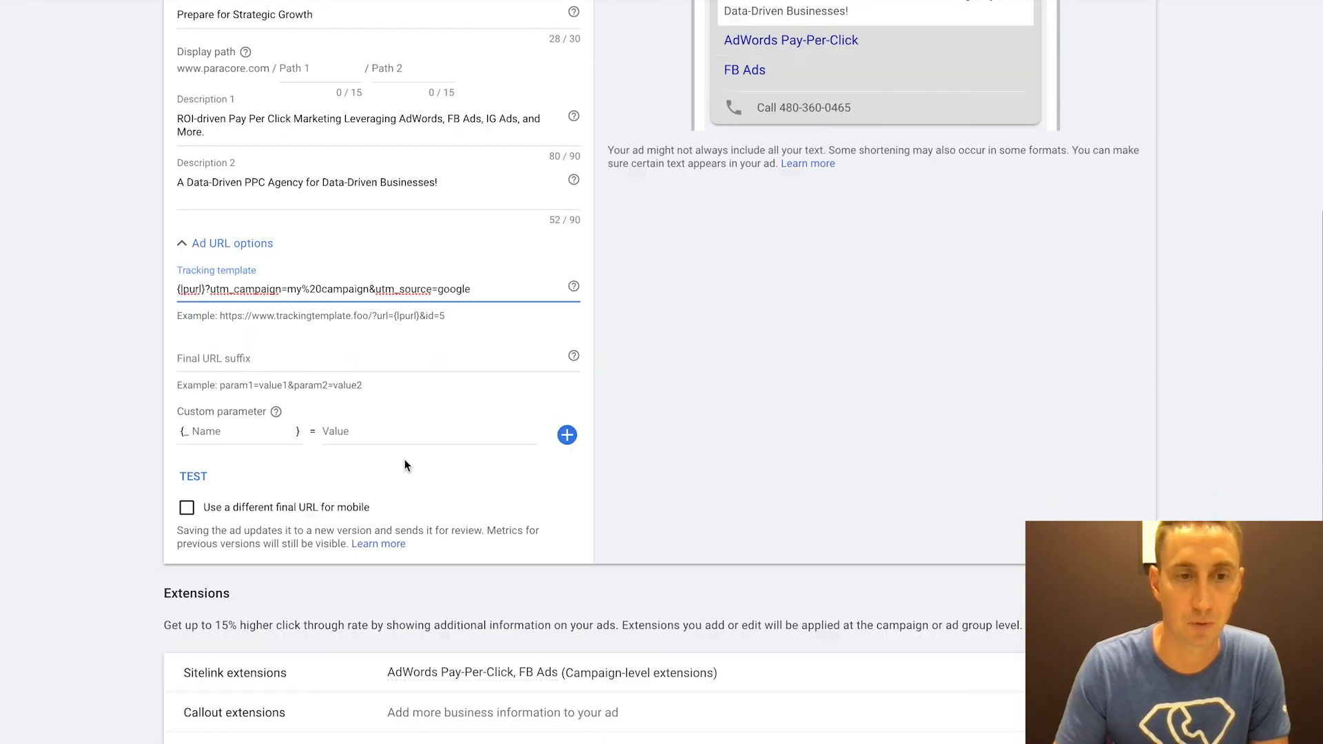
{"action": "scroll", "coordinate": [403, 449], "scroll_direction": "up", "scroll_amount": 6}
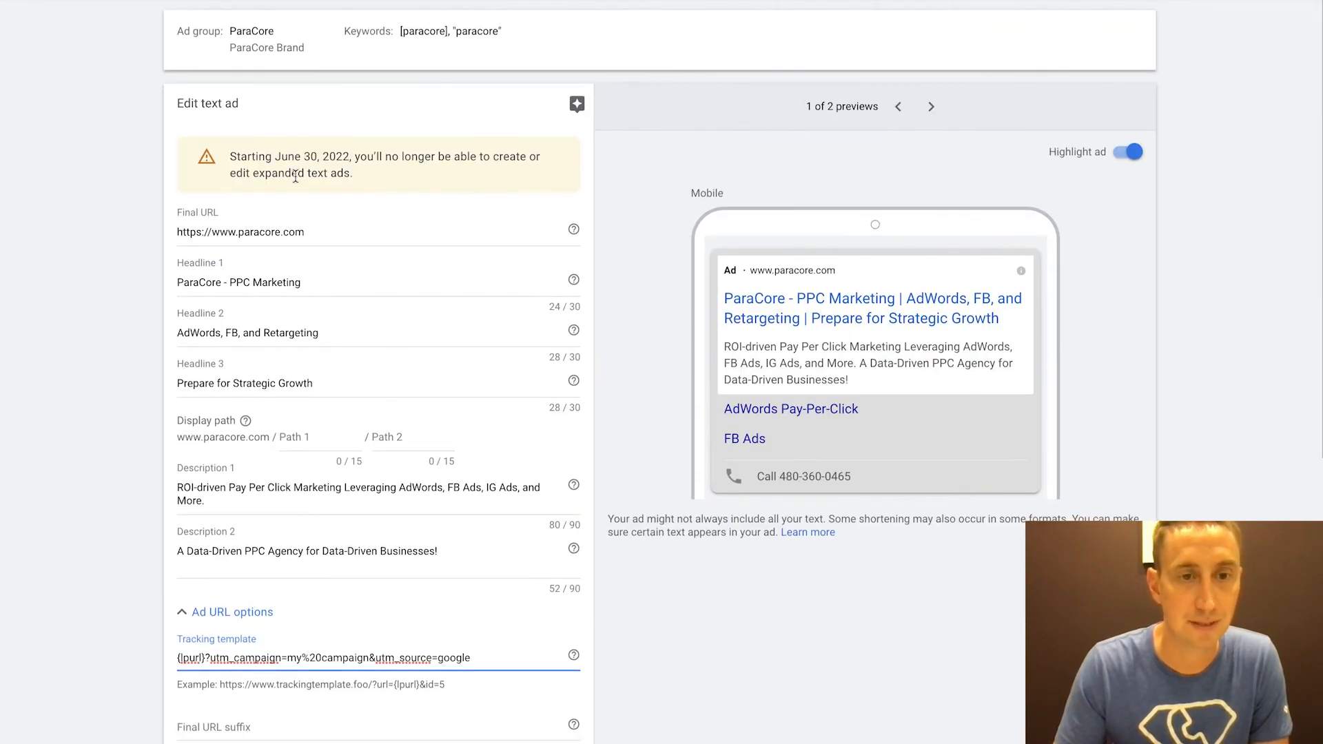
{"action": "scroll", "coordinate": [294, 167], "scroll_direction": "down", "scroll_amount": 8}
{"action": "left_click", "coordinate": [262, 721]}
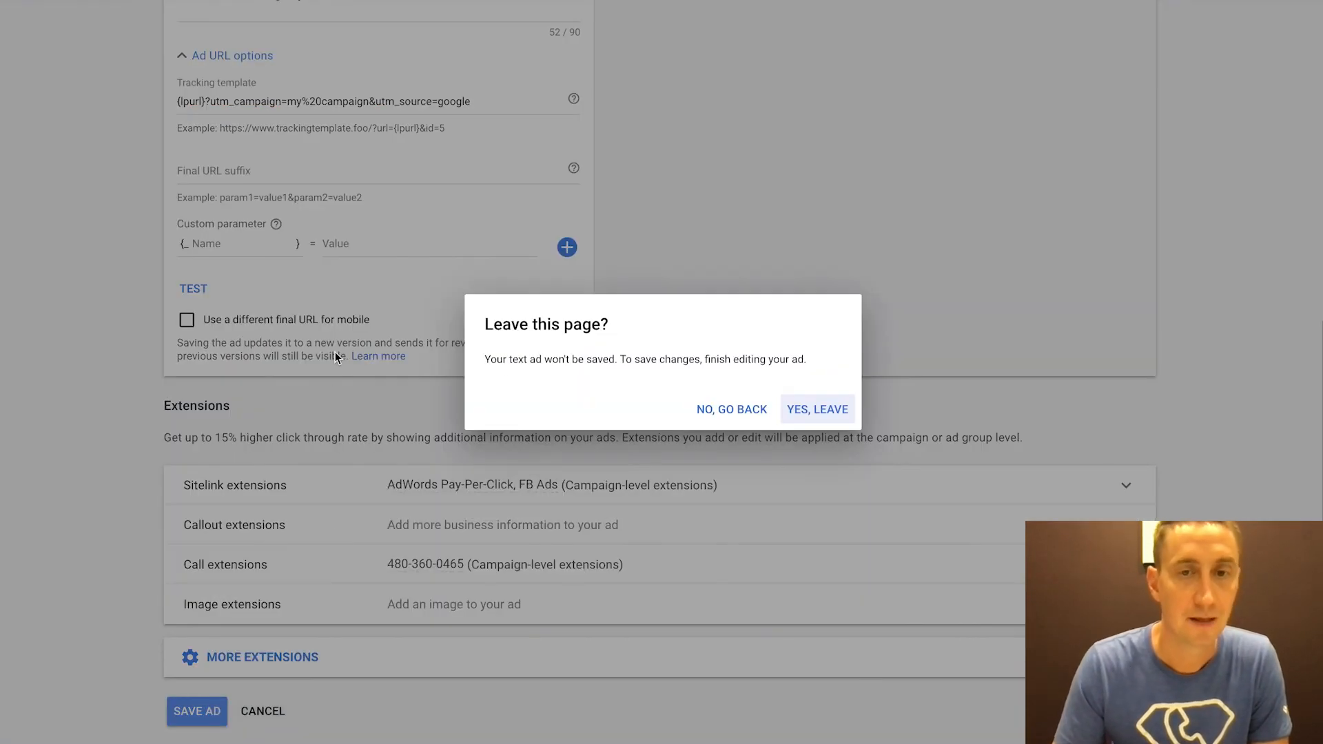
{"action": "left_click", "coordinate": [815, 410]}
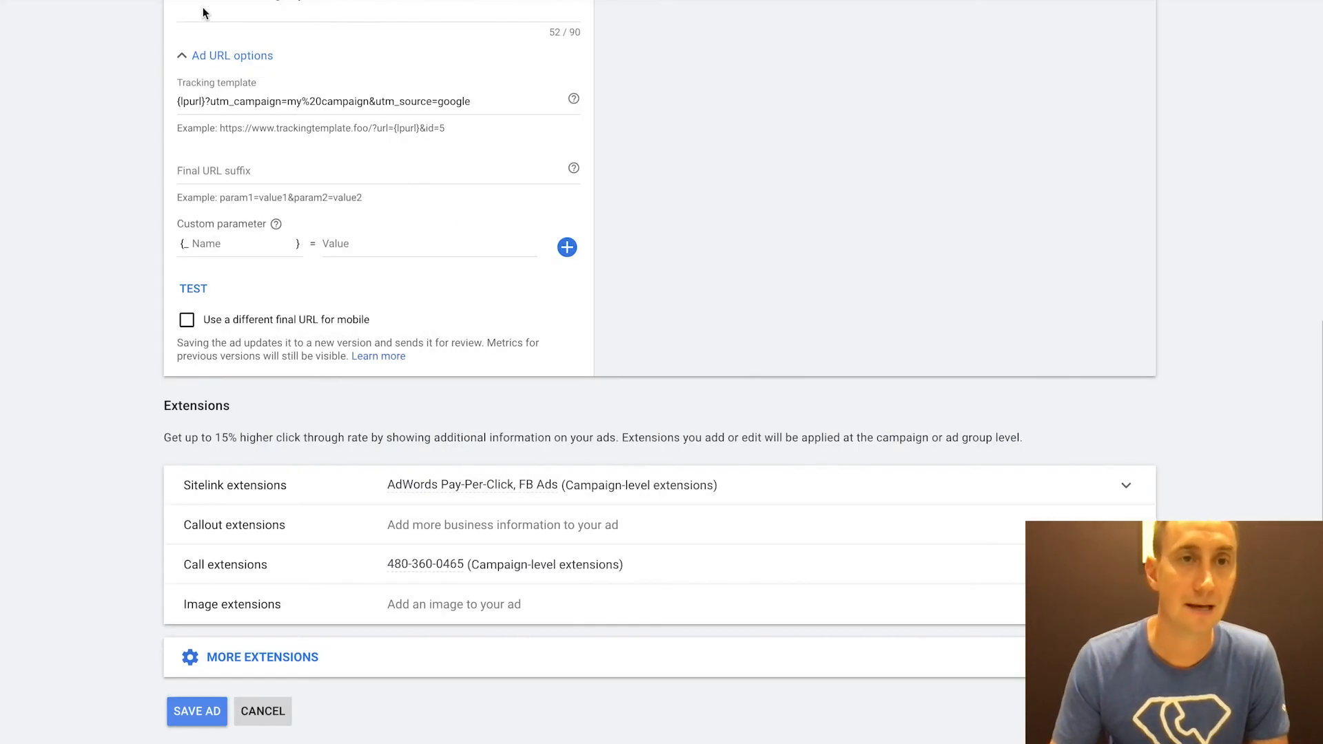